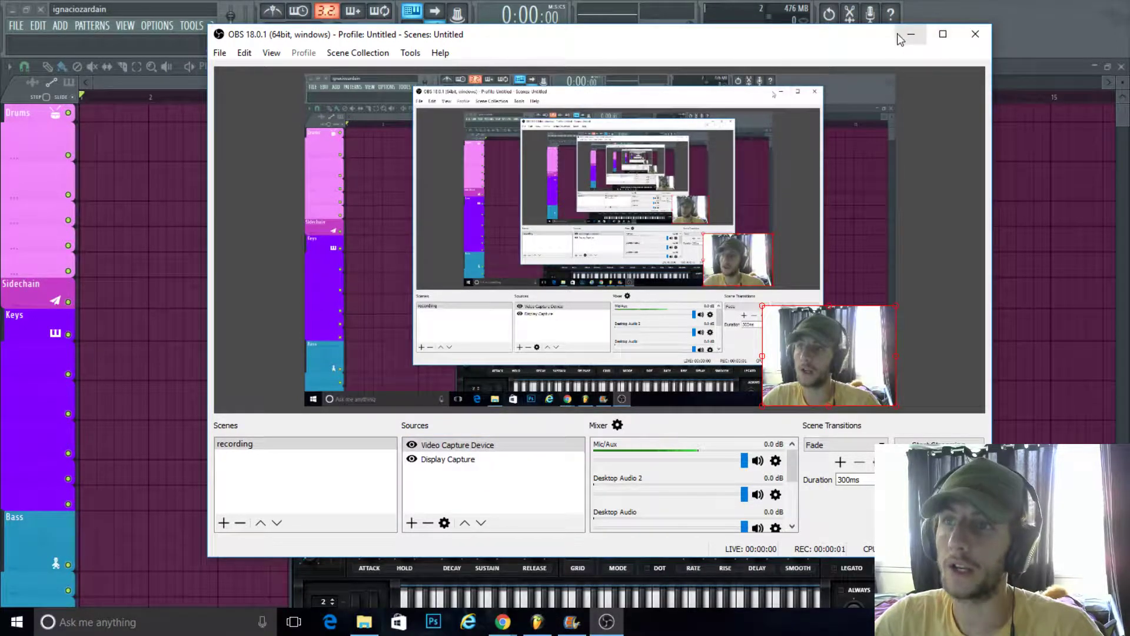
Step: Minimize the OBS recording window and reposition the Serum plugin window over the playlist
click(910, 35)
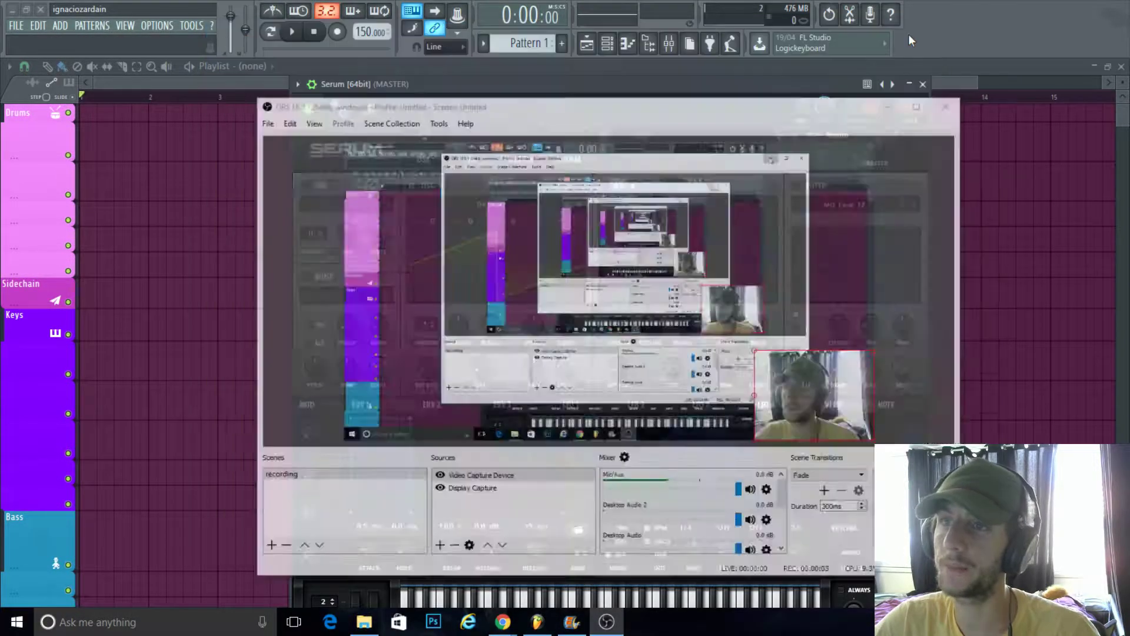
drag(689, 85, 646, 62)
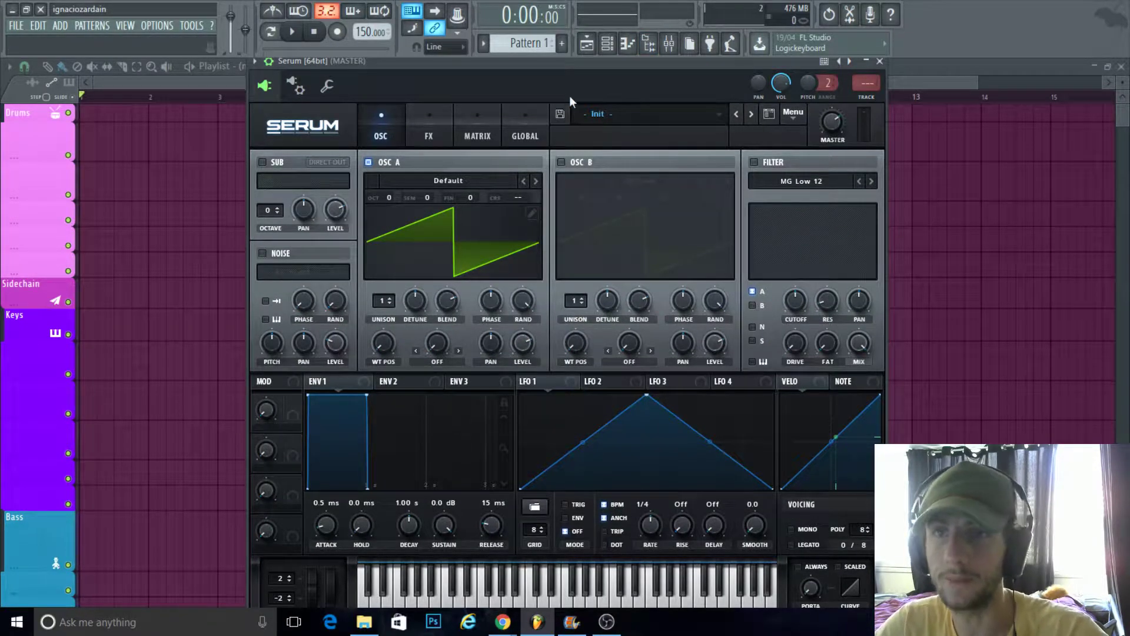
drag(578, 69, 539, 55)
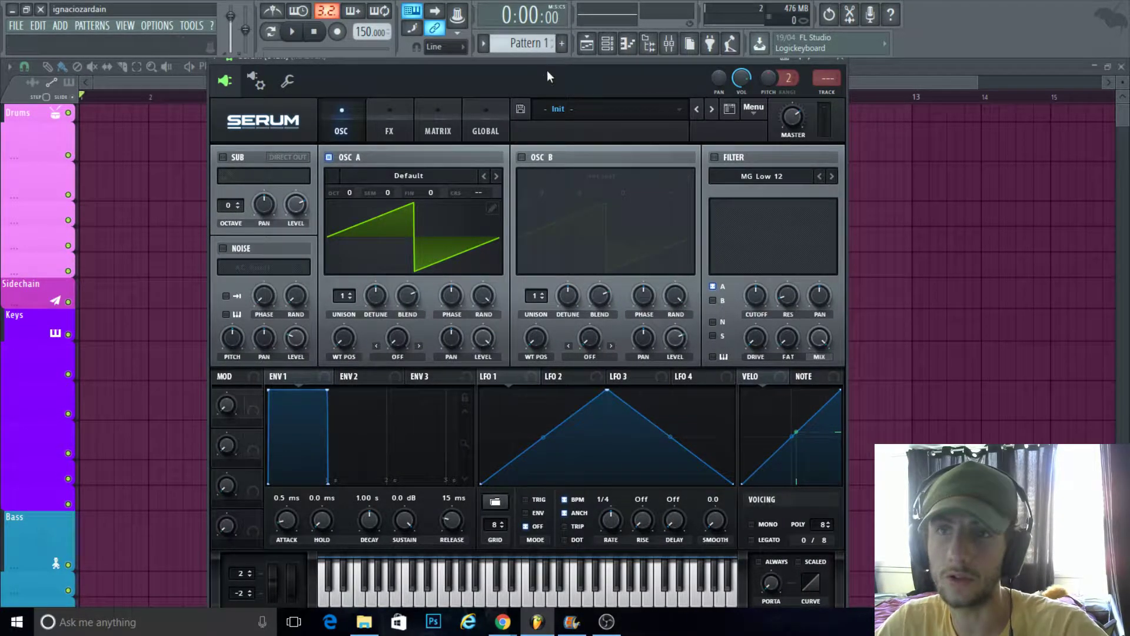
drag(543, 66, 545, 65)
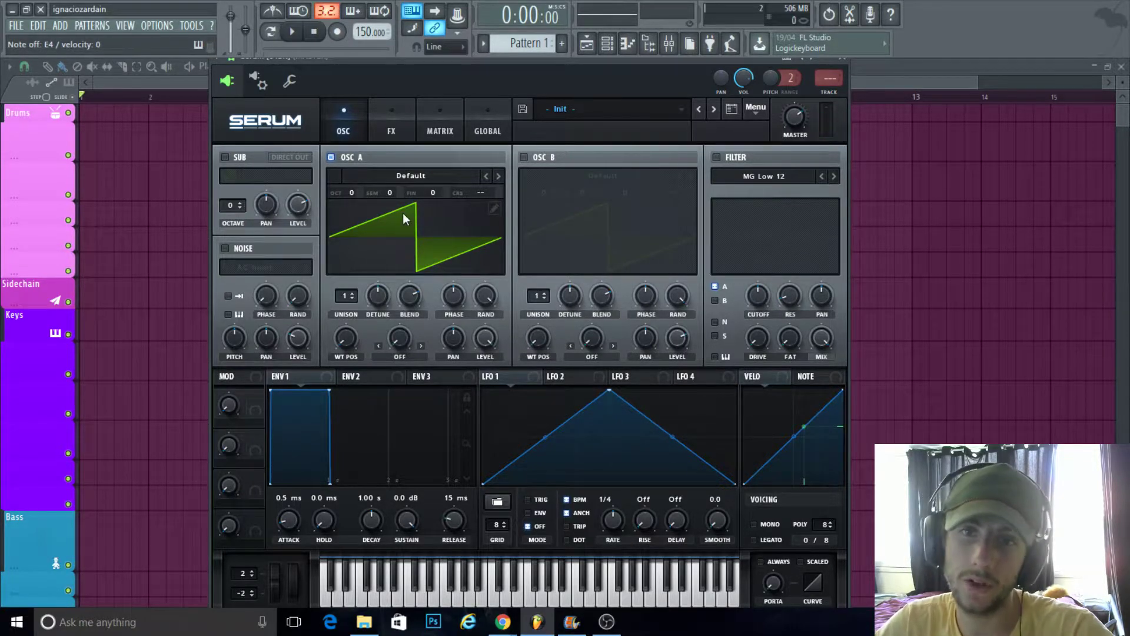
Step: Set oscillator A to 10 unison voices with phase 0, and reduce its detune and random phase
drag(342, 298, 334, 179)
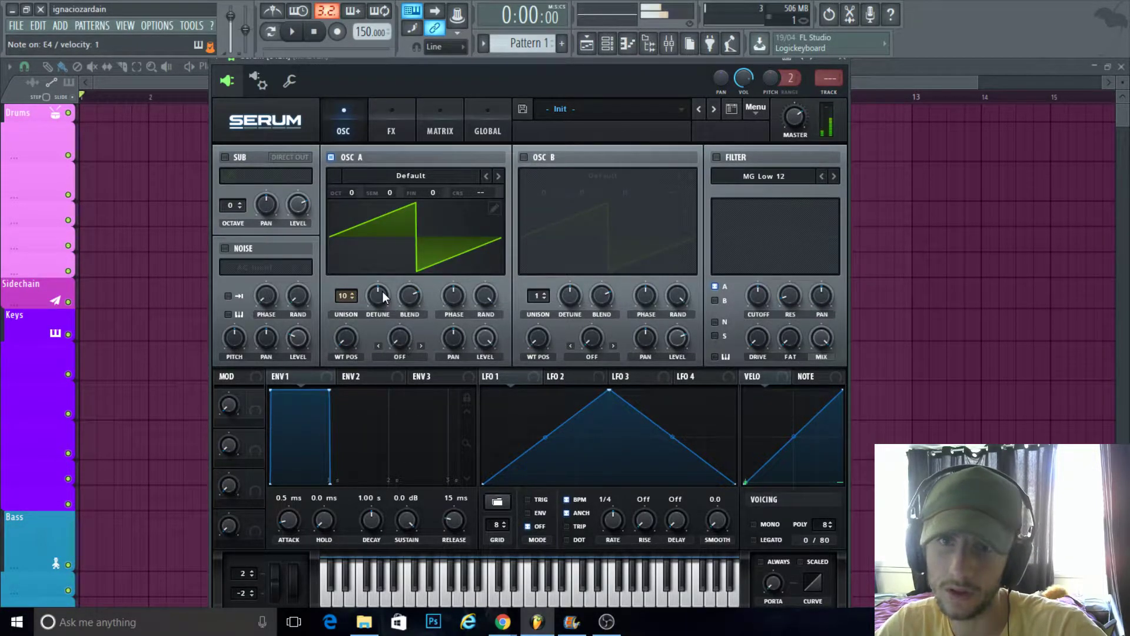
drag(382, 291, 438, 451)
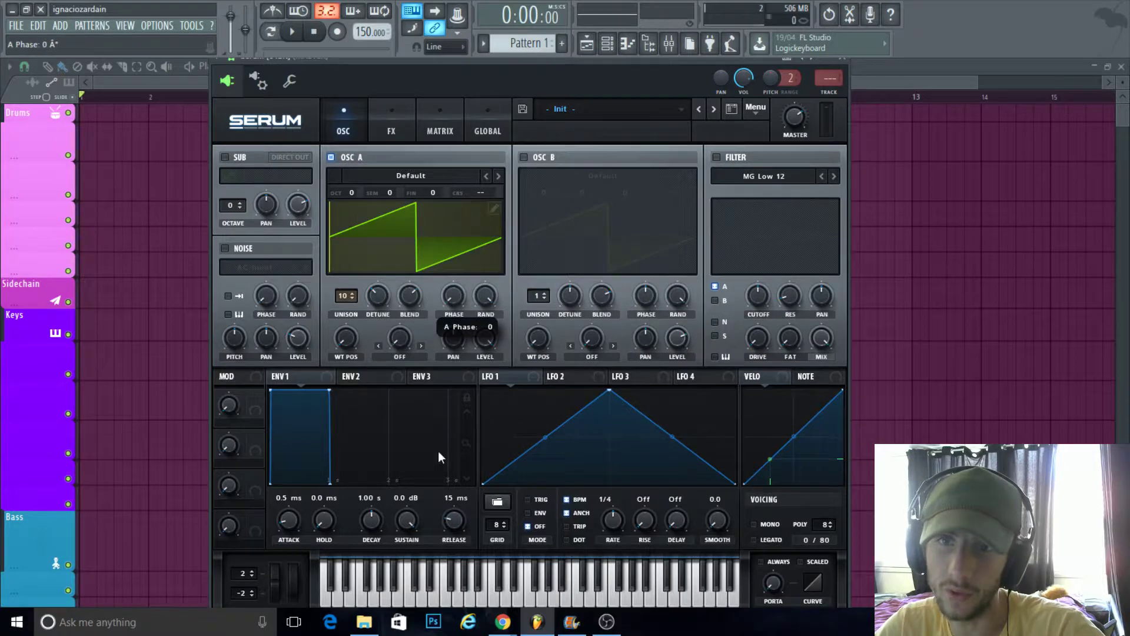
drag(493, 294, 482, 329)
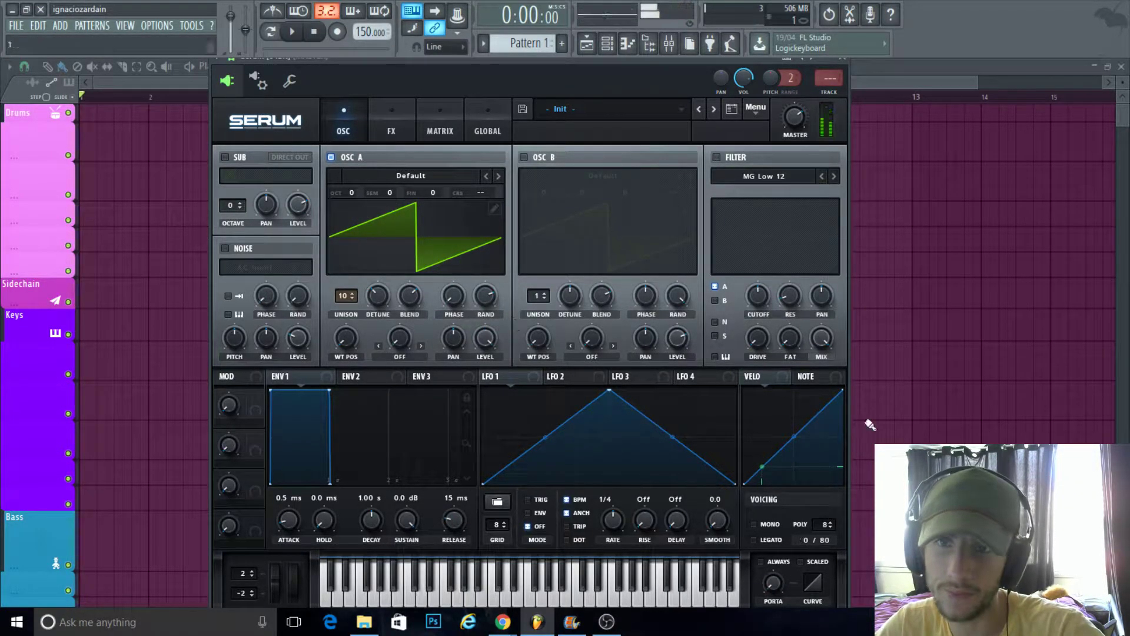
drag(492, 64, 491, 65)
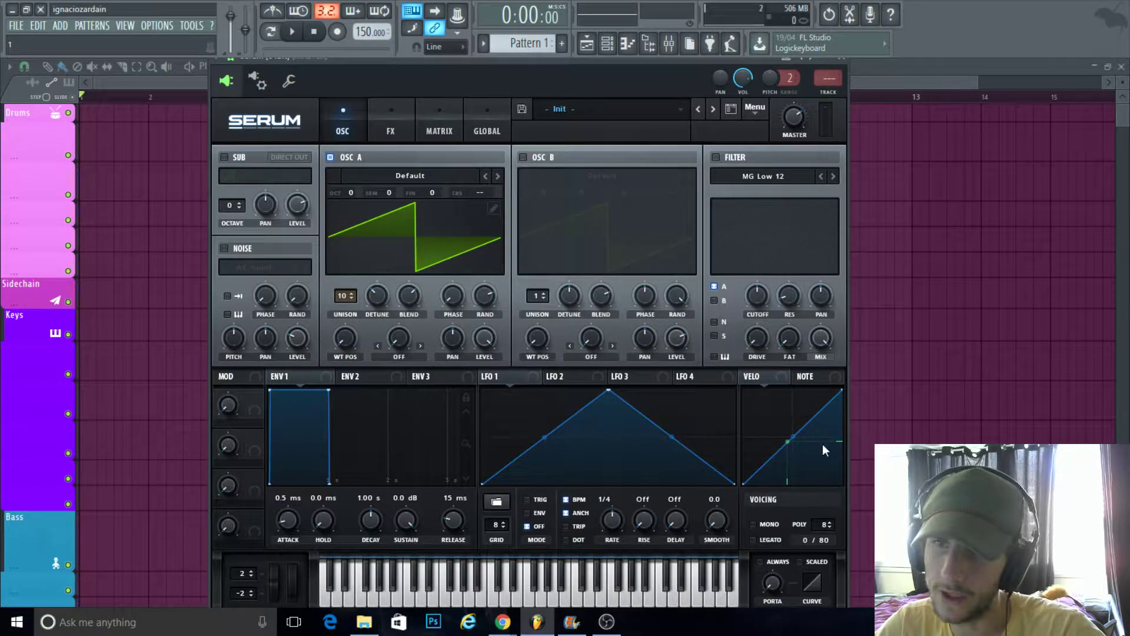
Step: Enable mono, legato and always-on portamento in the voicing section, with a short portamento time
click(753, 525)
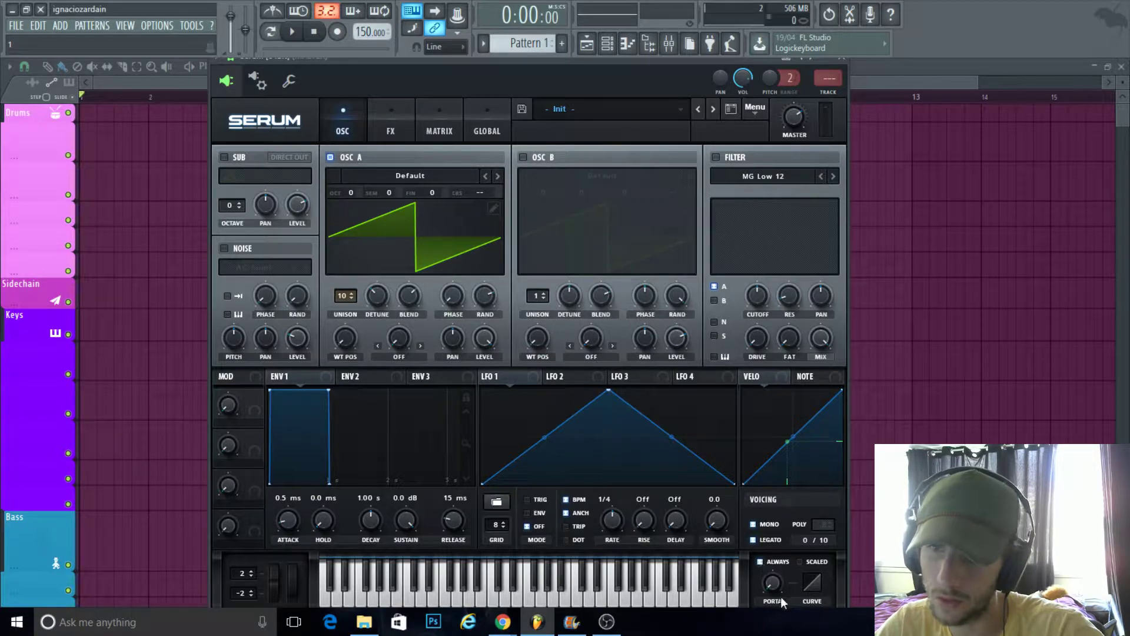
drag(772, 586, 818, 546)
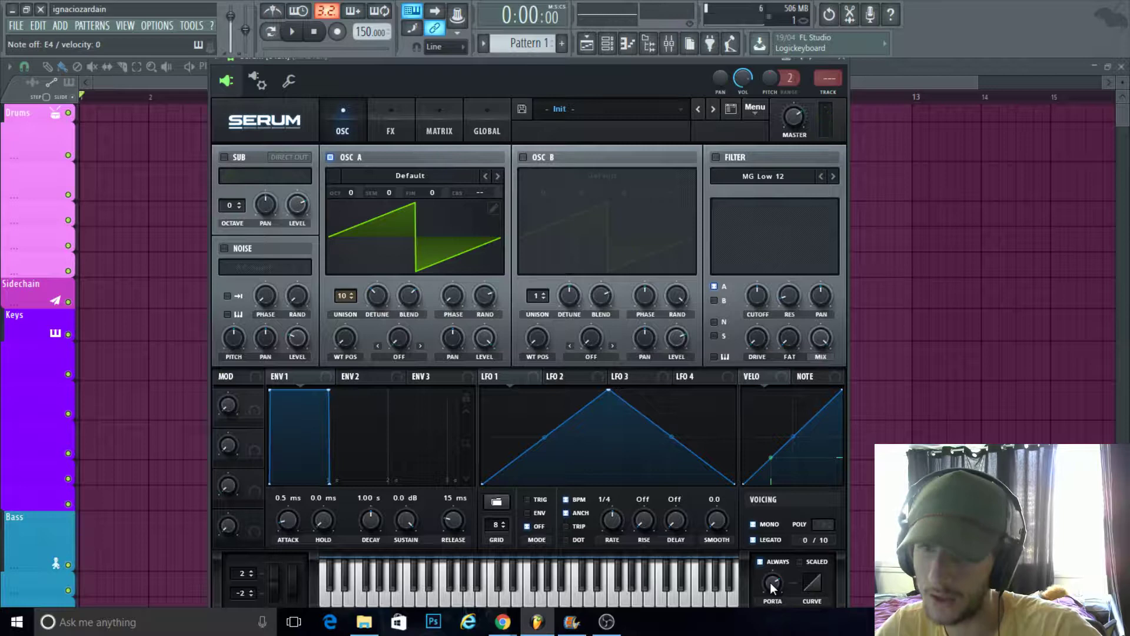
drag(769, 587, 764, 625)
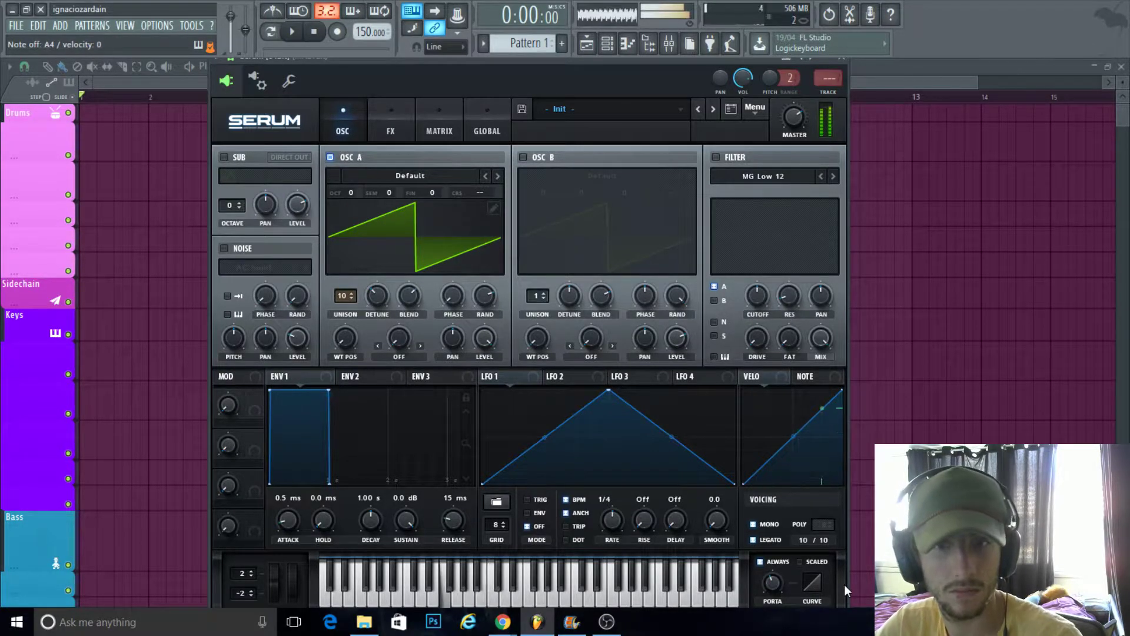
Step: Enable the Hyper/Dimension effect and lower the Hyper mix plus the Dimension size and mix
click(389, 133)
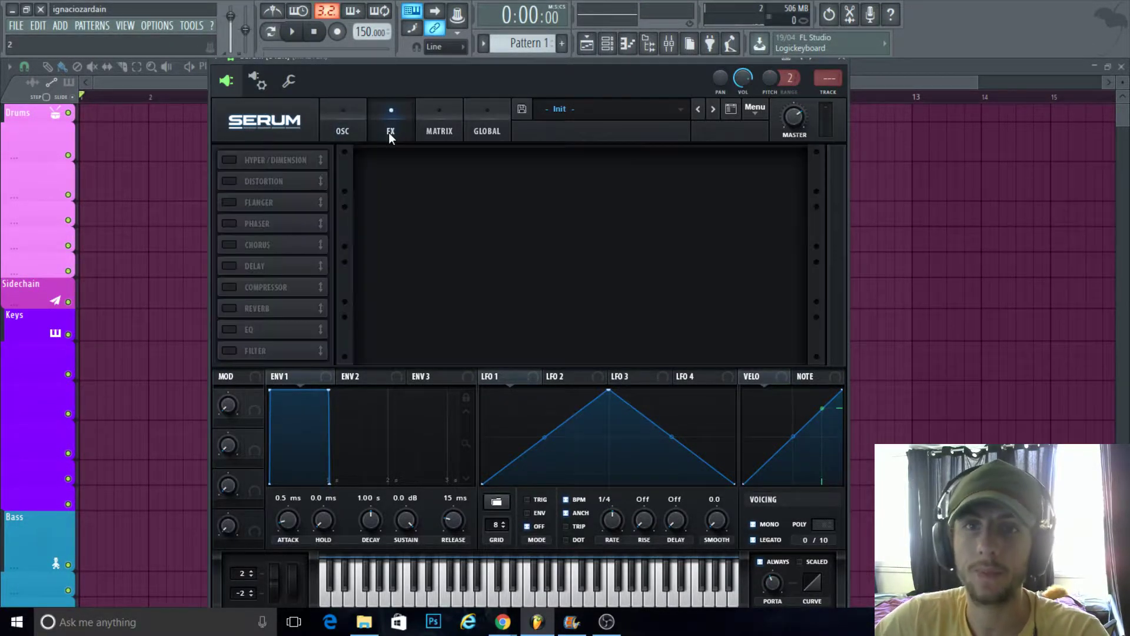
click(230, 162)
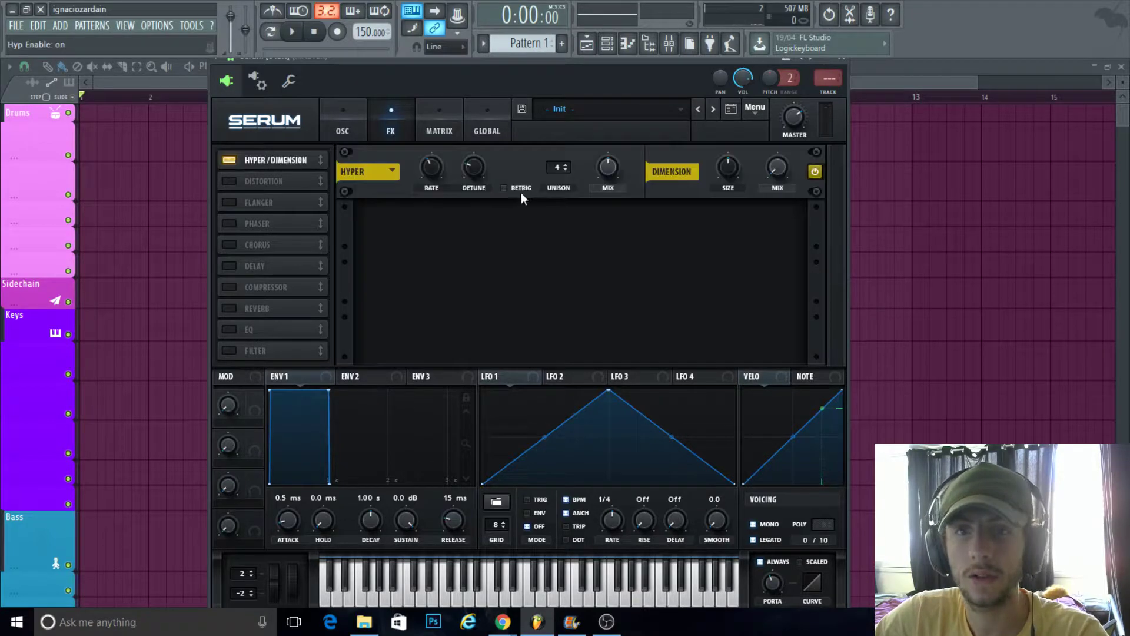
drag(608, 168, 604, 185)
drag(781, 171, 726, 173)
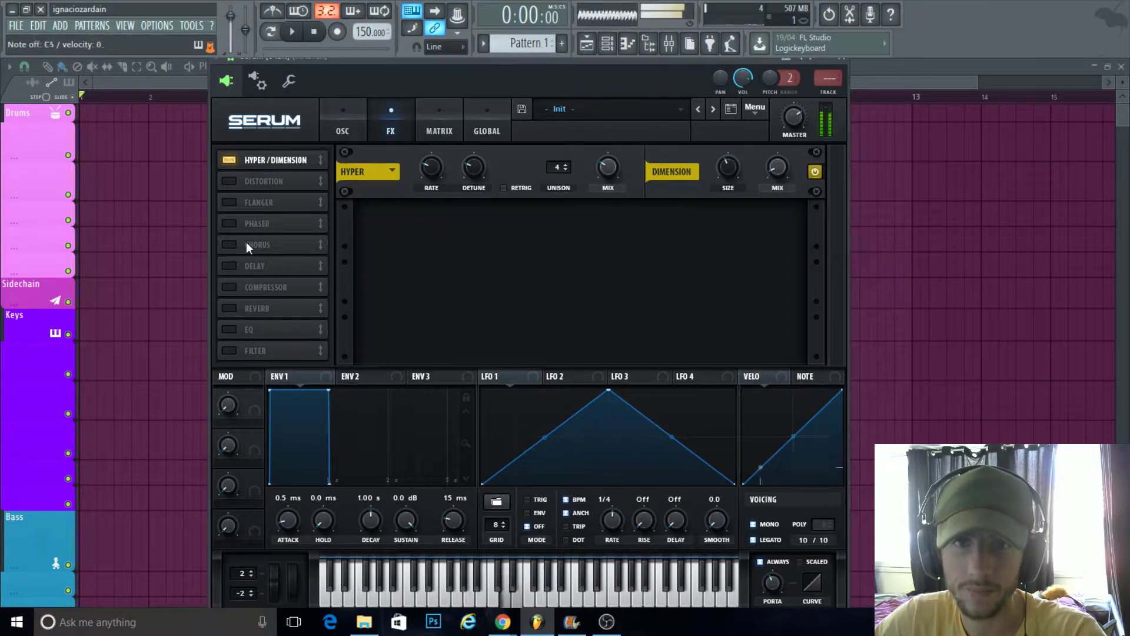
Step: Add the Chorus effect with a rate of 0.01 Hz, a reduced Delay 1 and a mix of about 29%
click(229, 244)
drag(431, 223, 436, 236)
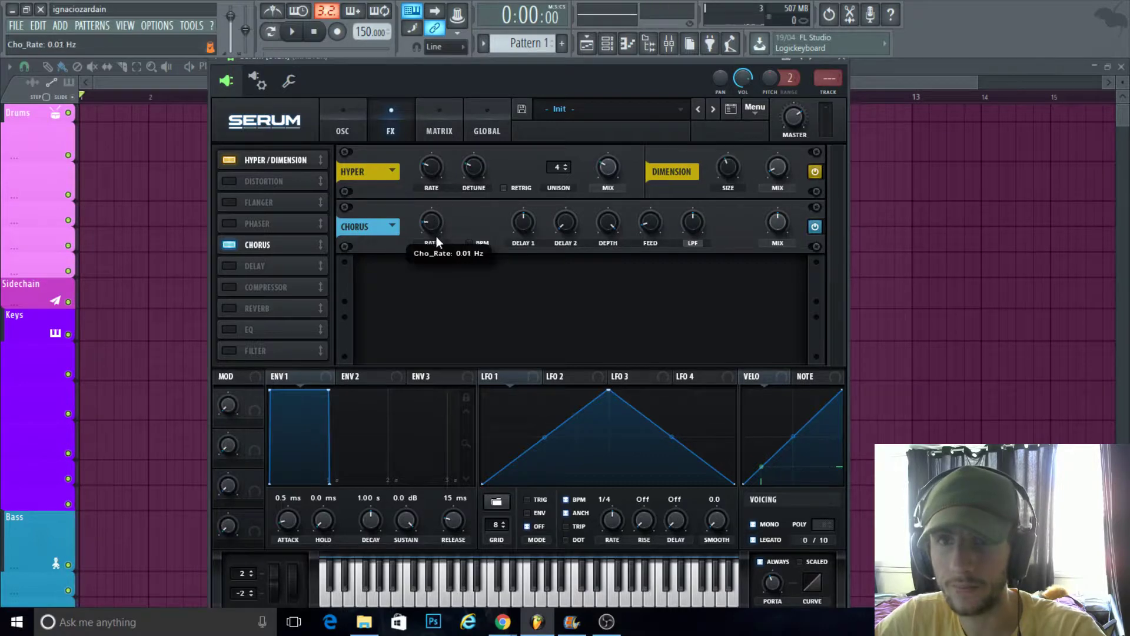
drag(523, 226, 524, 241)
drag(779, 220, 774, 242)
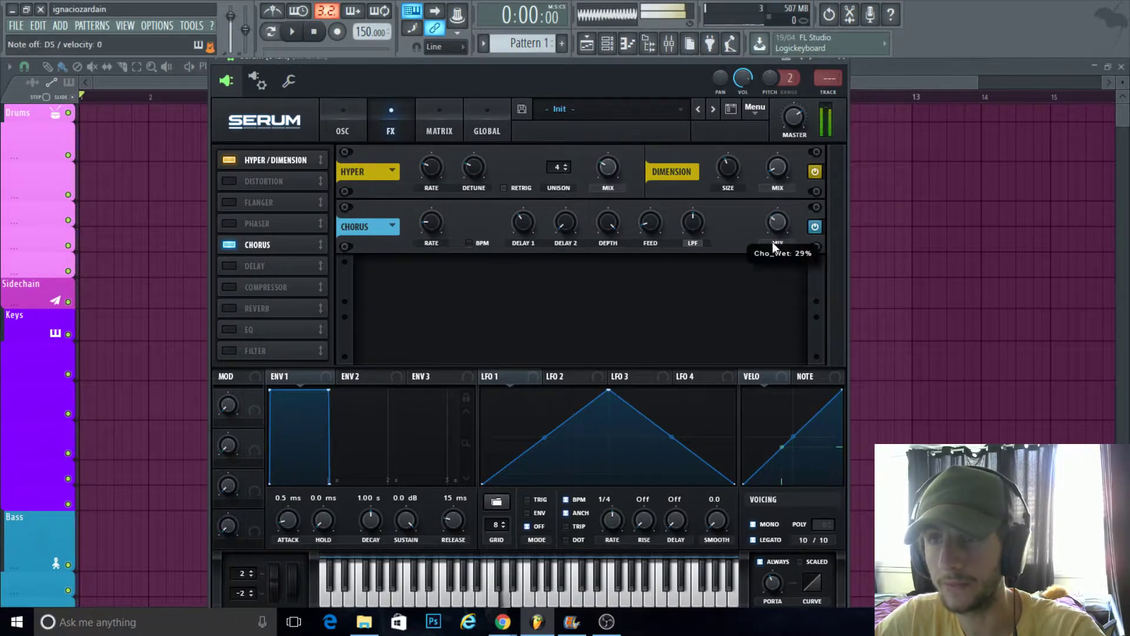
drag(524, 218, 525, 226)
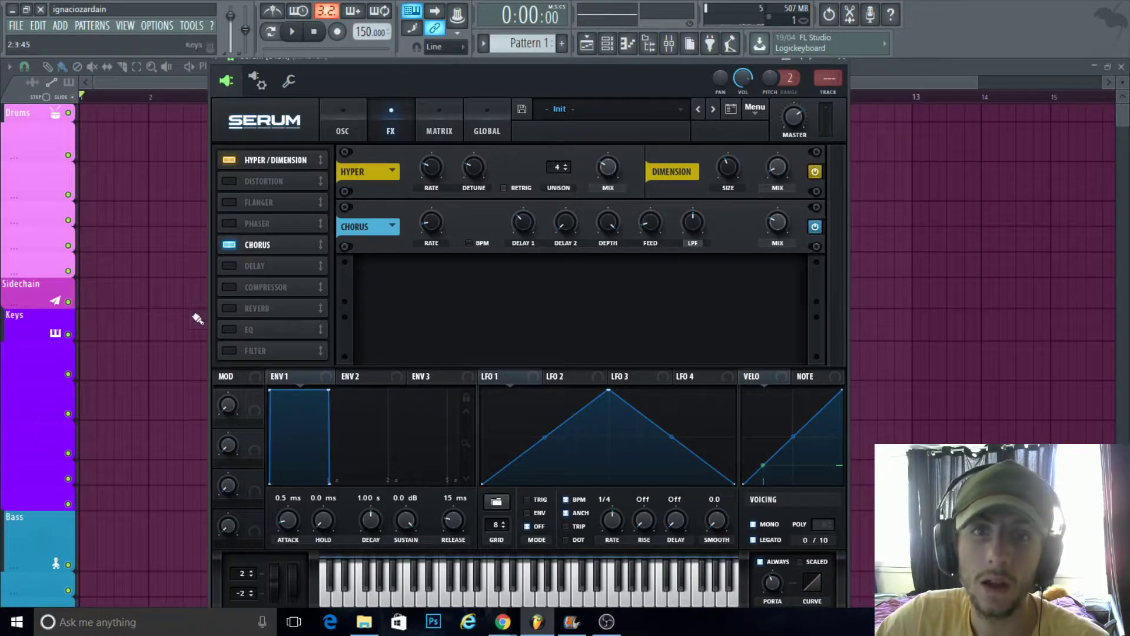
Step: Add the Compressor effect in multiband mode and slightly lower its threshold
click(231, 287)
click(641, 296)
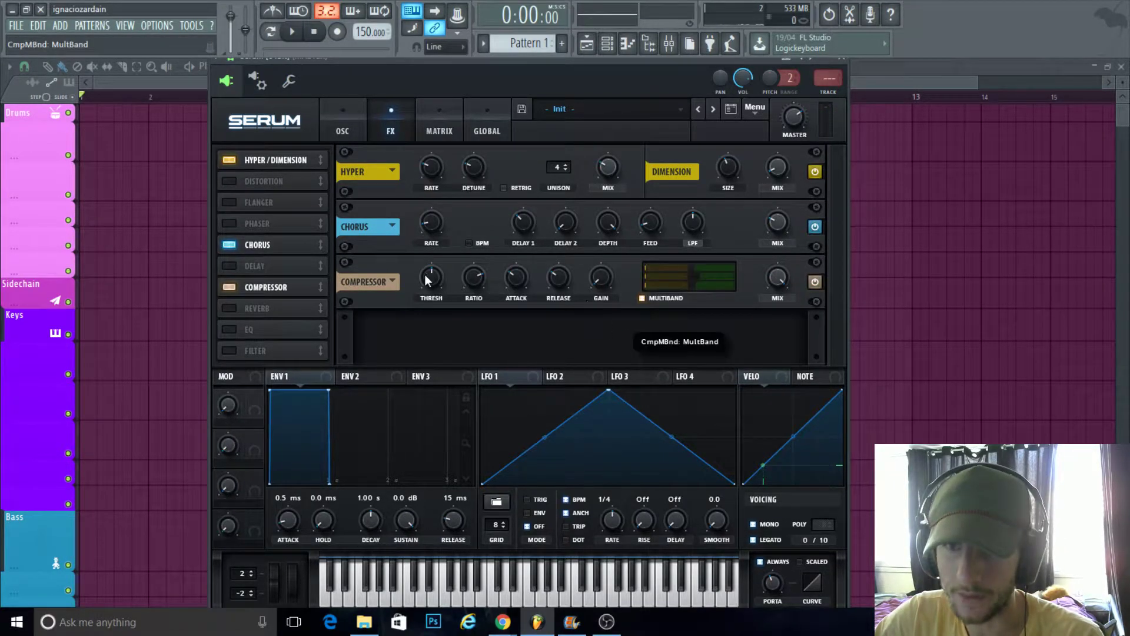
drag(431, 275, 431, 282)
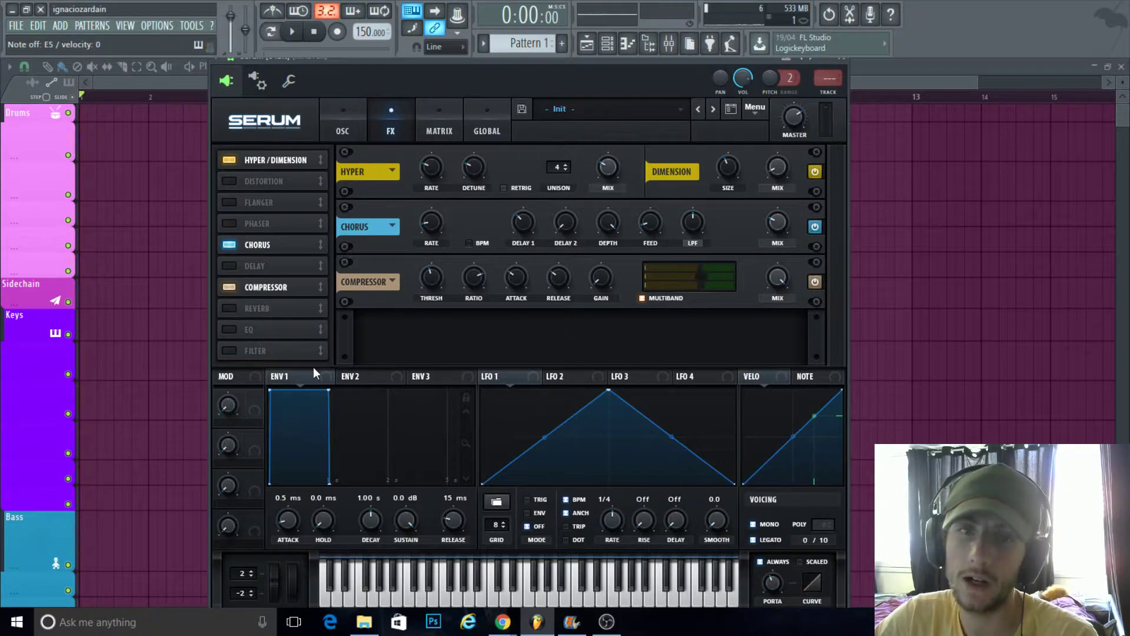
Step: Add the Reverb effect with a mix of about 17% and raise its low cut
click(230, 309)
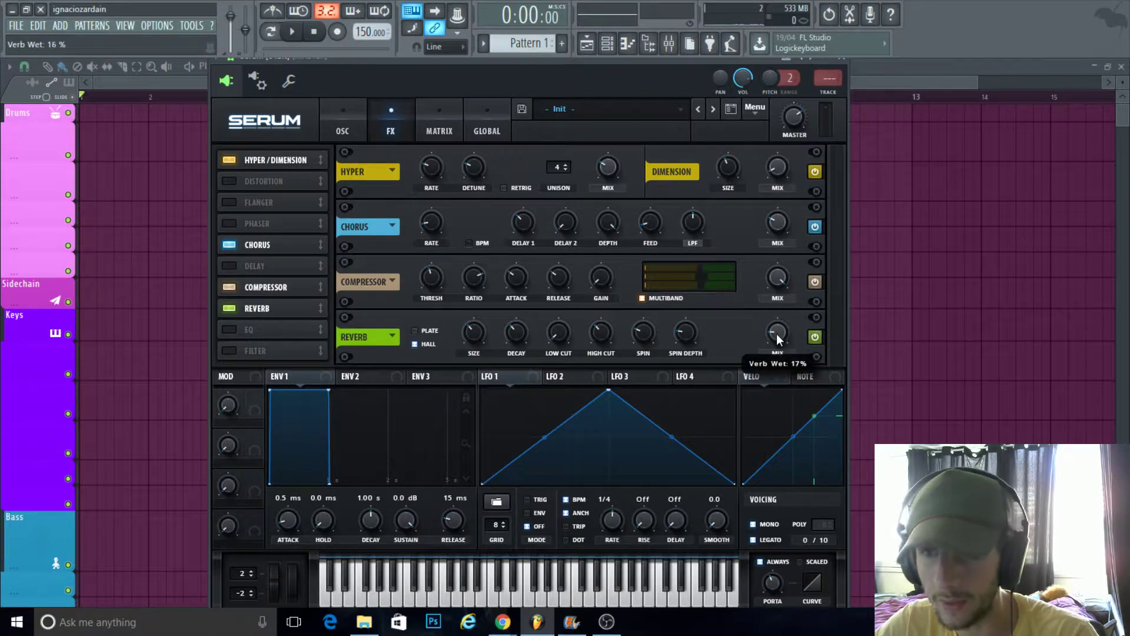
drag(556, 336, 557, 274)
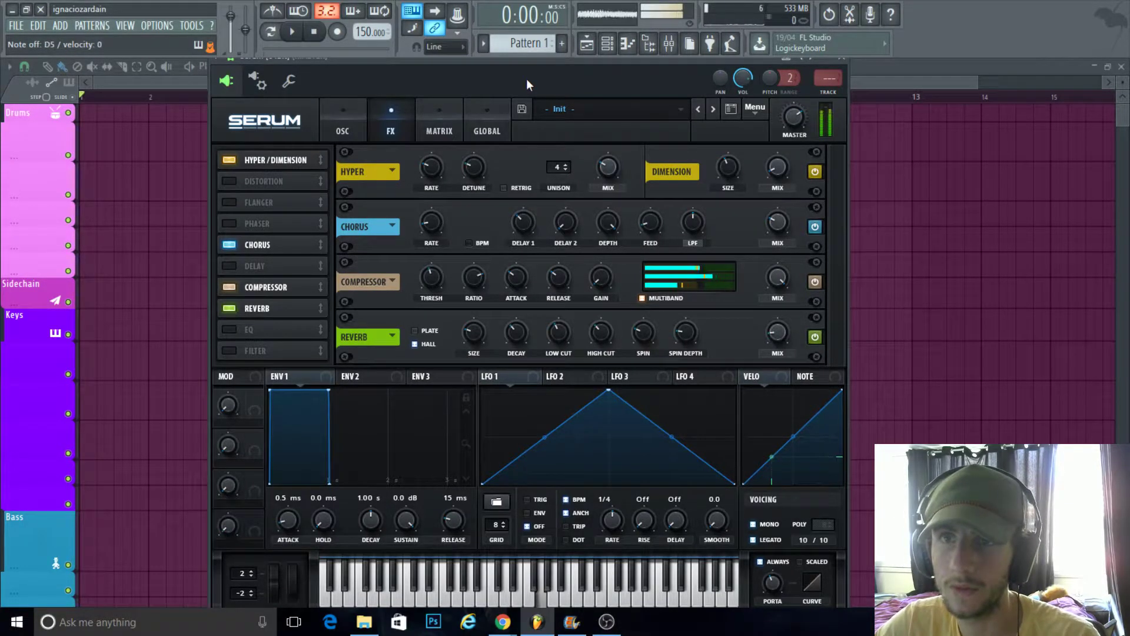
drag(535, 62, 572, 62)
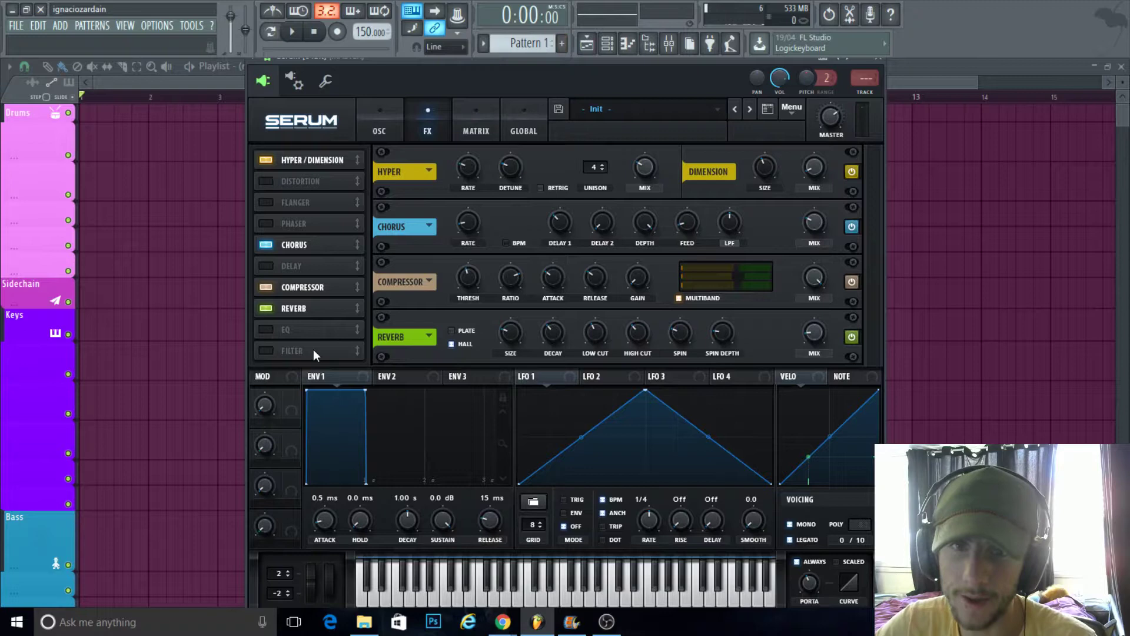
Step: Enable oscillator B at 64% level with 6 unison voices, and adjust its detune and random phase
click(377, 125)
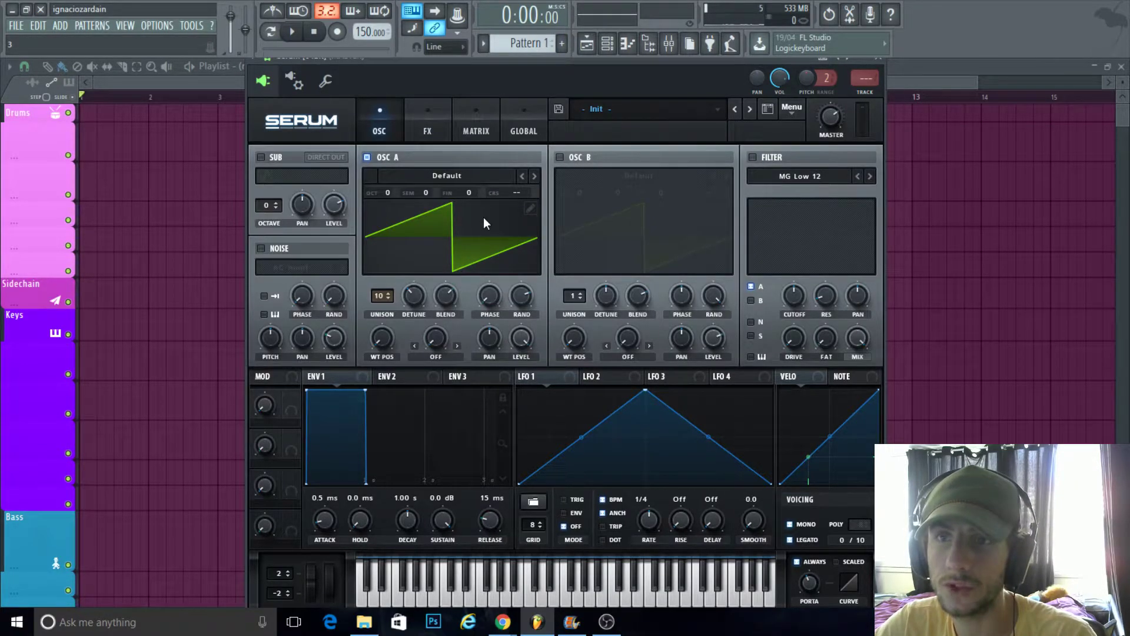
click(558, 157)
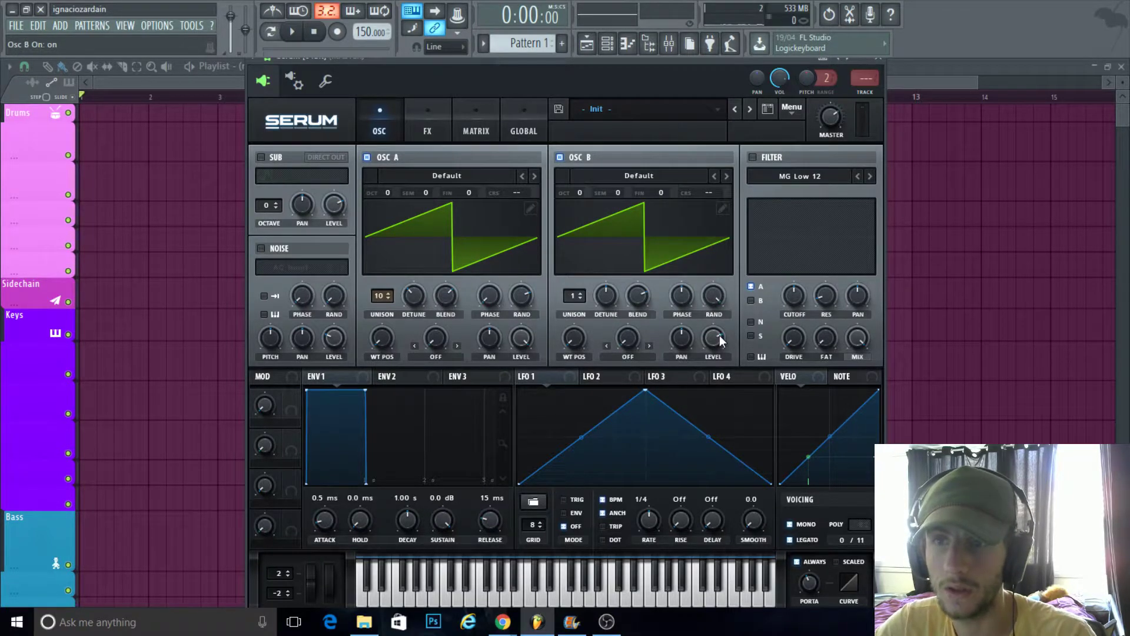
drag(719, 334, 716, 345)
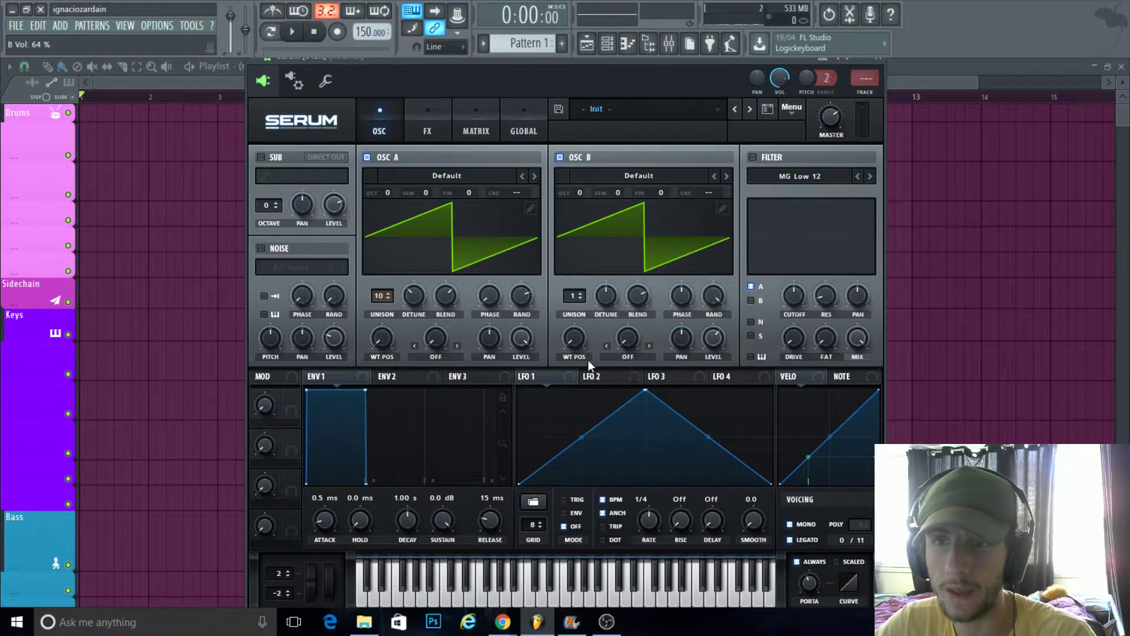
drag(575, 296, 578, 277)
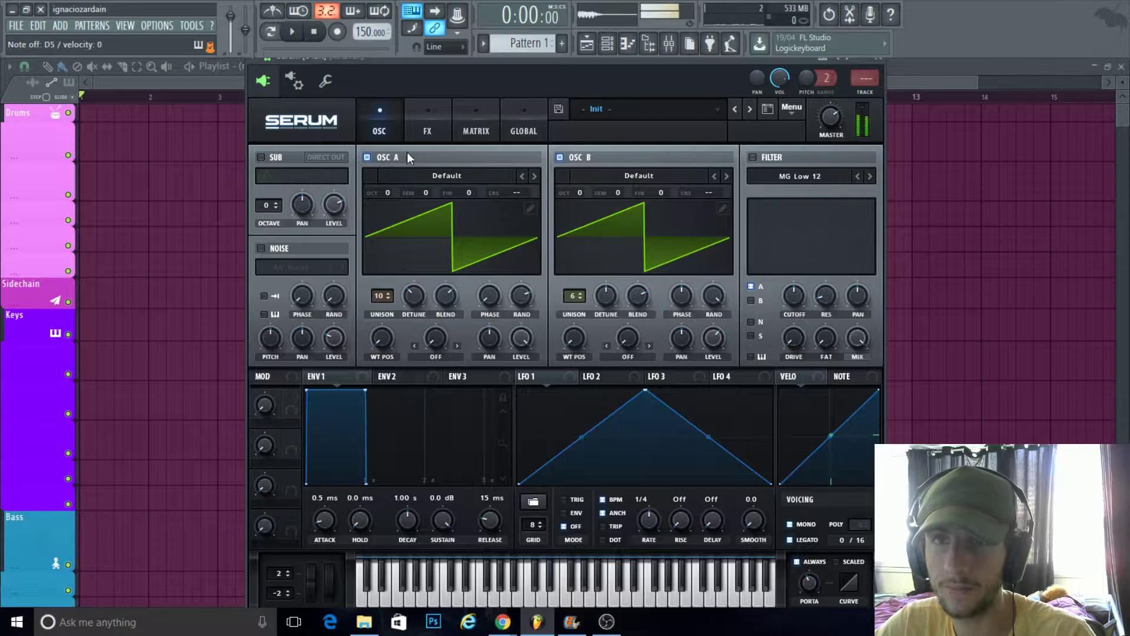
drag(607, 295, 687, 373)
drag(712, 292, 711, 308)
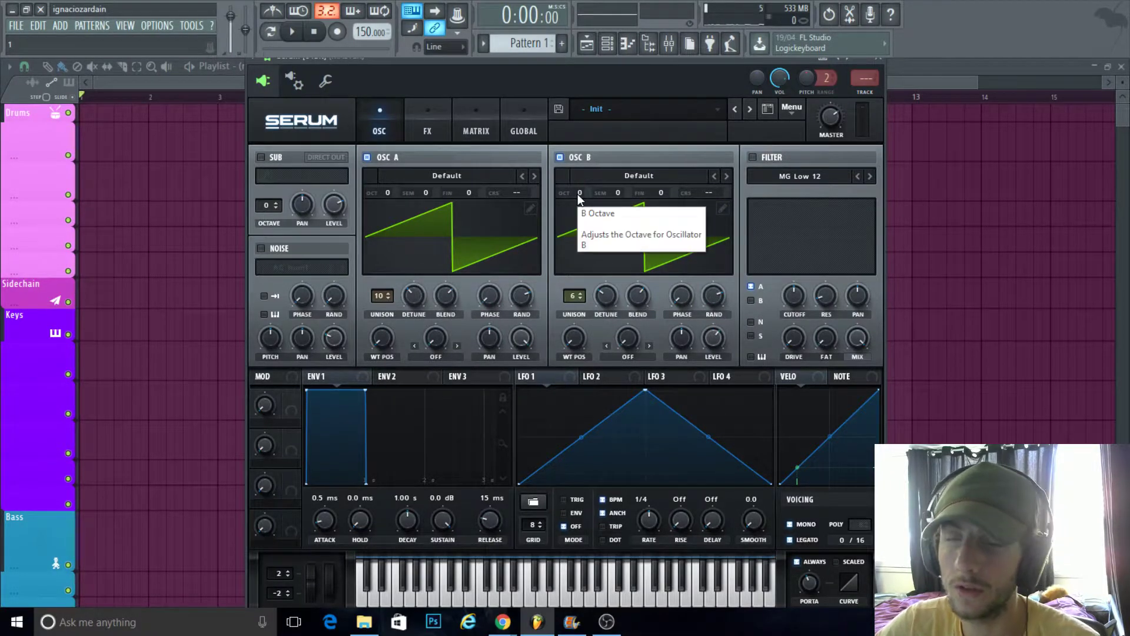
Step: Try oscillator B at +1 octave, and settle on an octave of -1 for it
drag(580, 194, 579, 179)
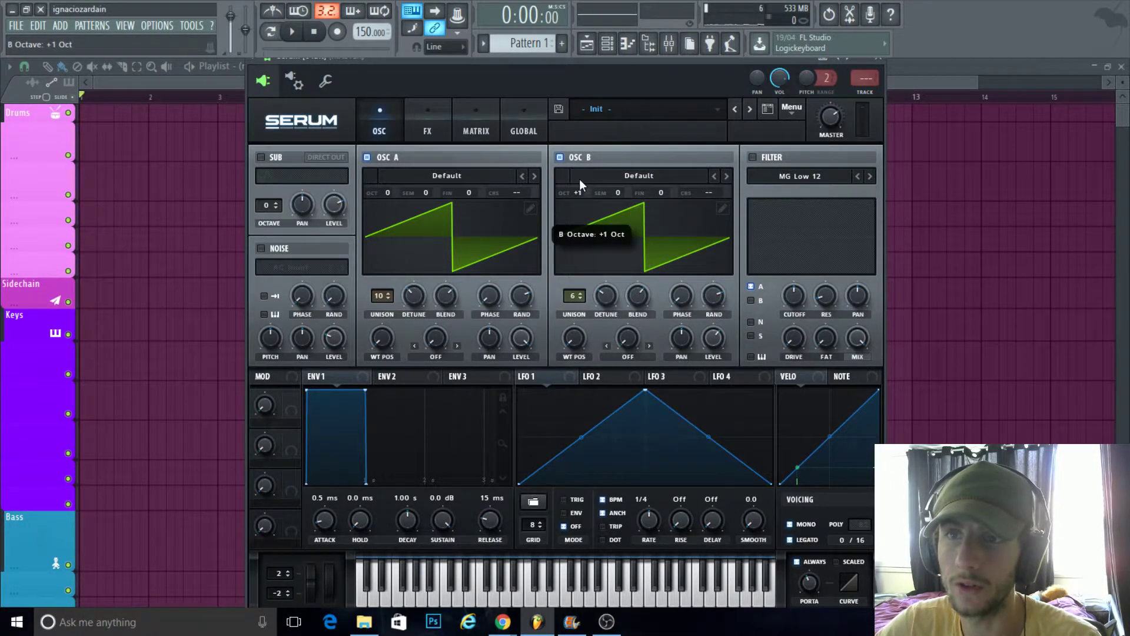
mouse_move(385, 190)
mouse_down()
mouse_move(389, 210)
mouse_move(388, 182)
mouse_up()
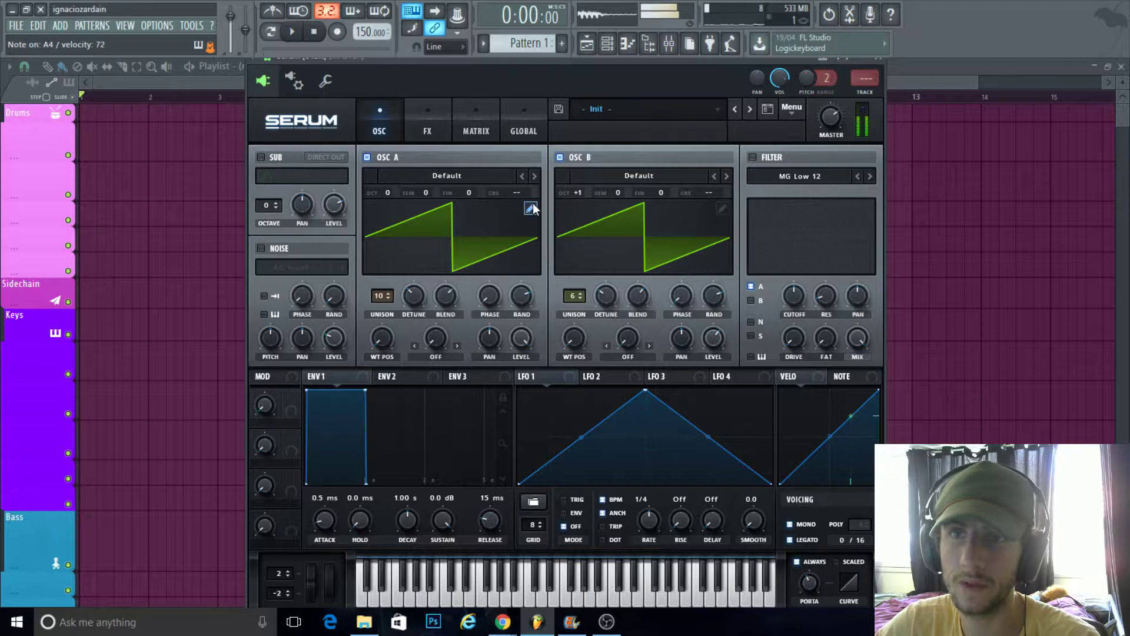
drag(578, 192, 579, 229)
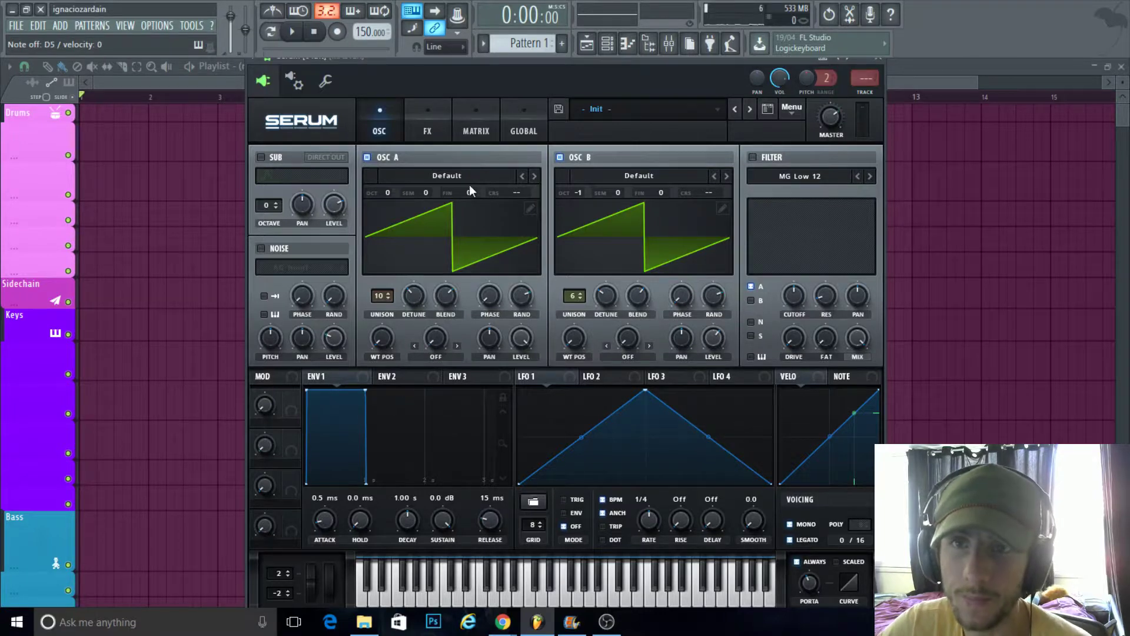
Step: Load the analog Basic Shapes wavetable in oscillator A and set its wavetable position to 4, the square wave
click(449, 175)
mouse_move(434, 190)
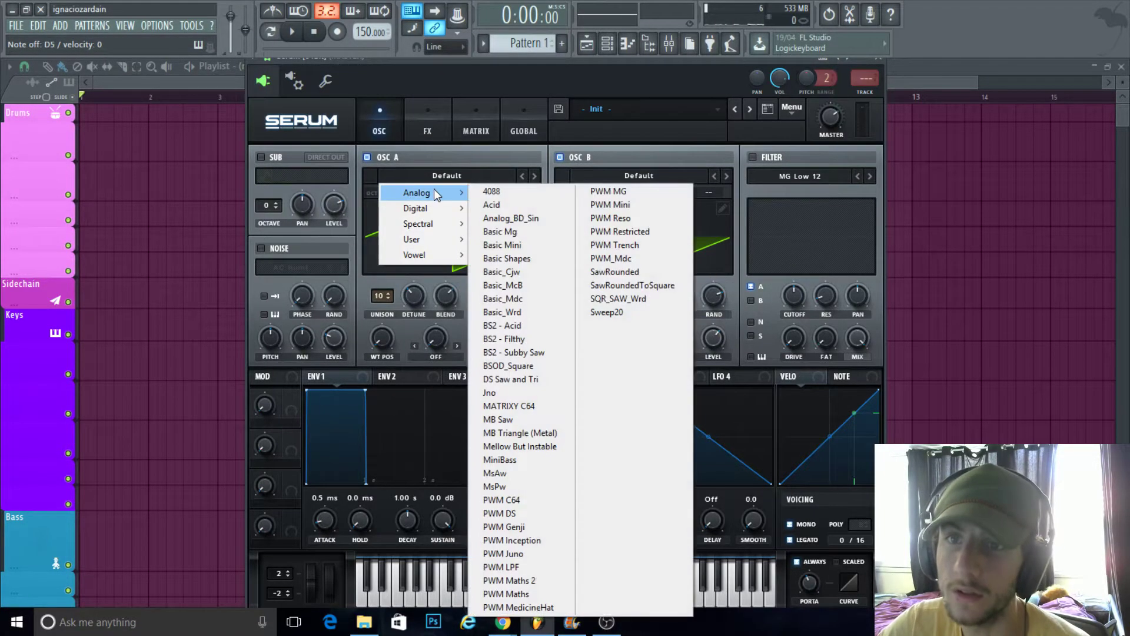
click(508, 258)
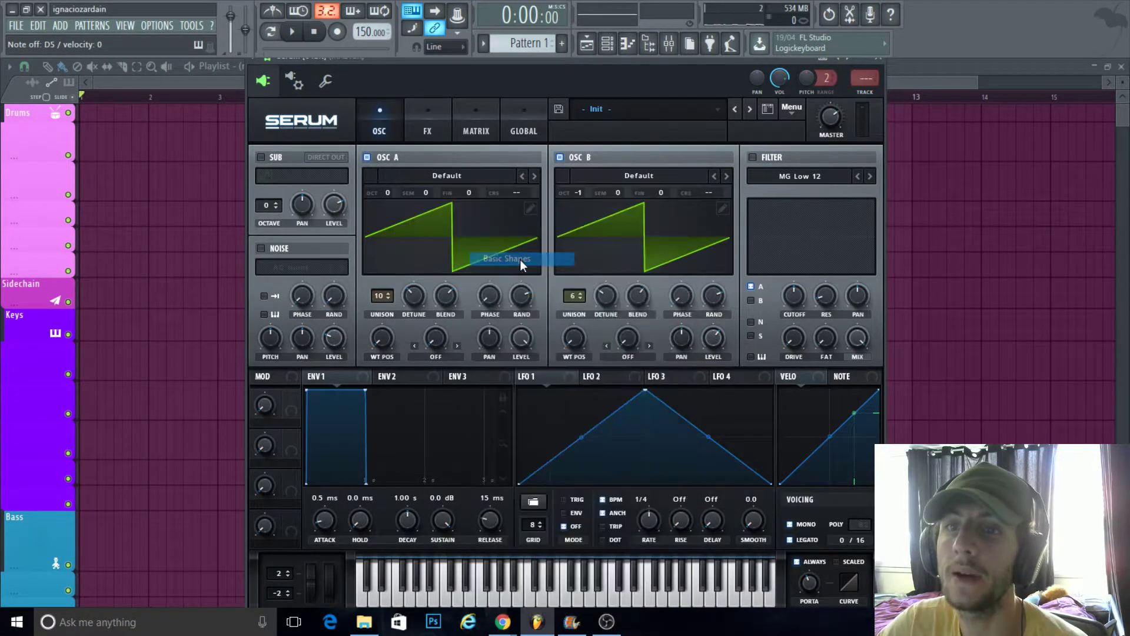
drag(381, 347, 373, 259)
Step: Load the analog Basic Shapes wavetable in oscillator B and move its wavetable position to the square wave
click(602, 176)
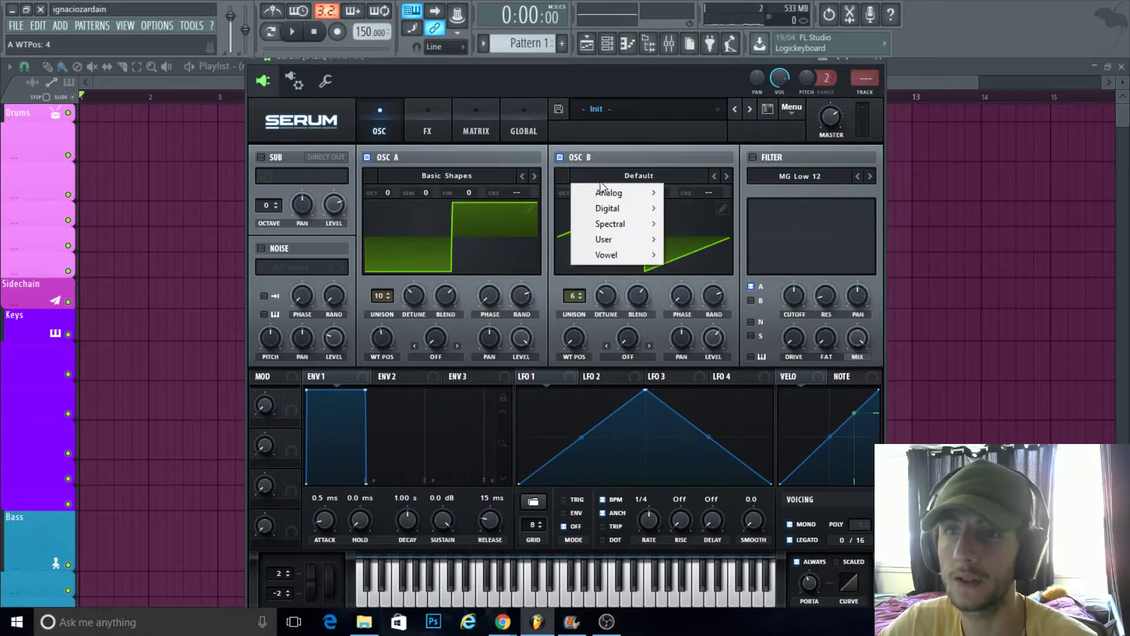
mouse_move(647, 193)
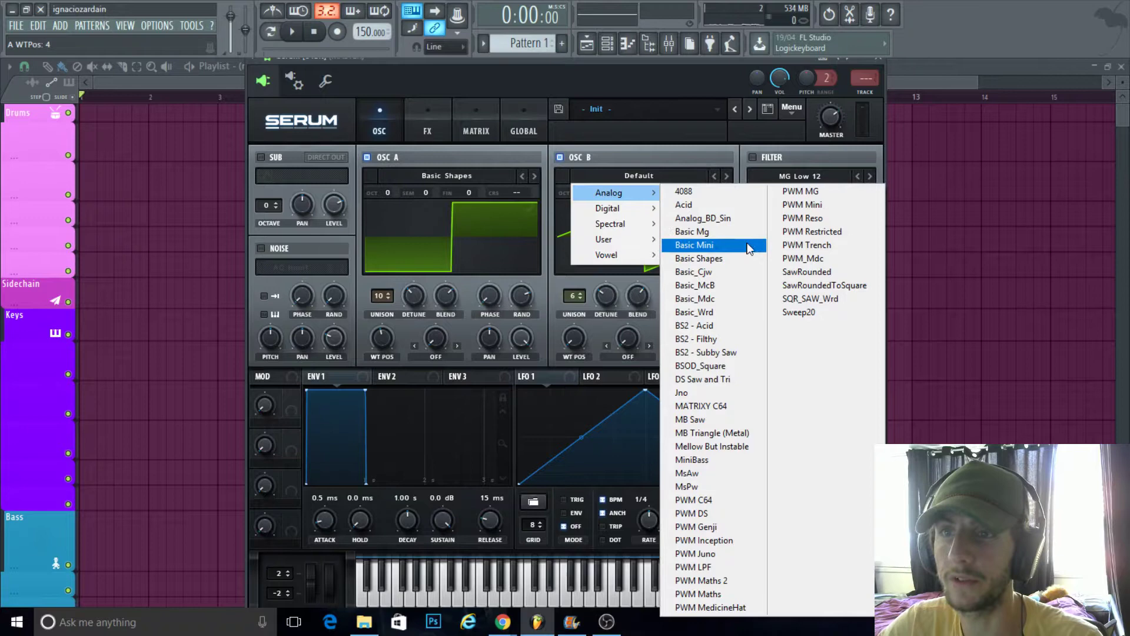
click(729, 259)
drag(574, 340, 585, 266)
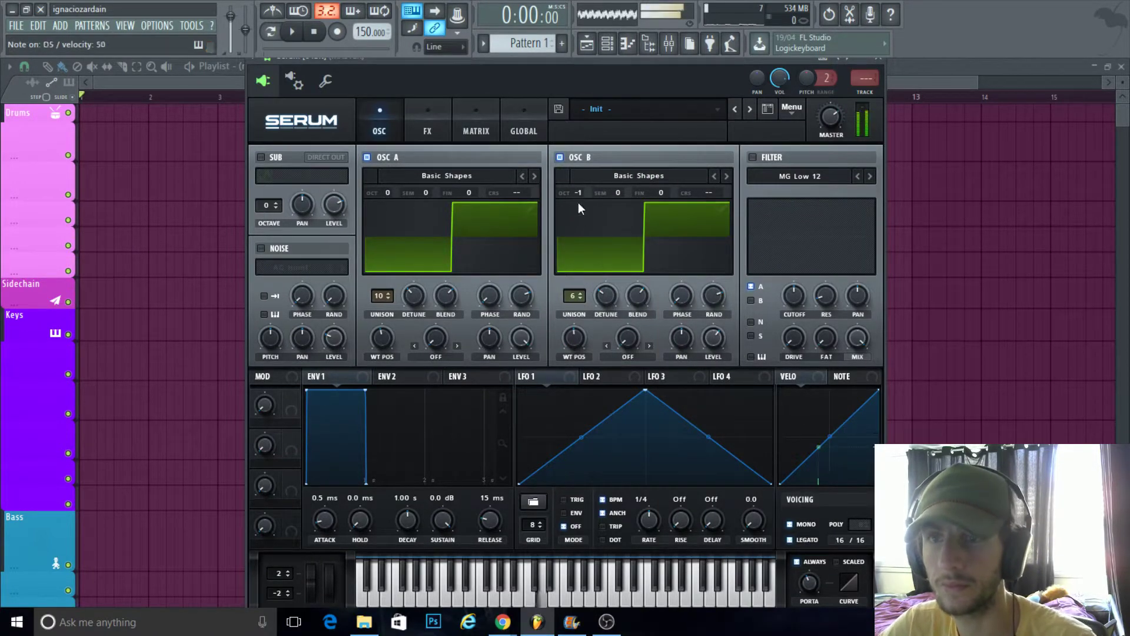
Step: Set oscillator B's octave to 0
drag(578, 193, 578, 179)
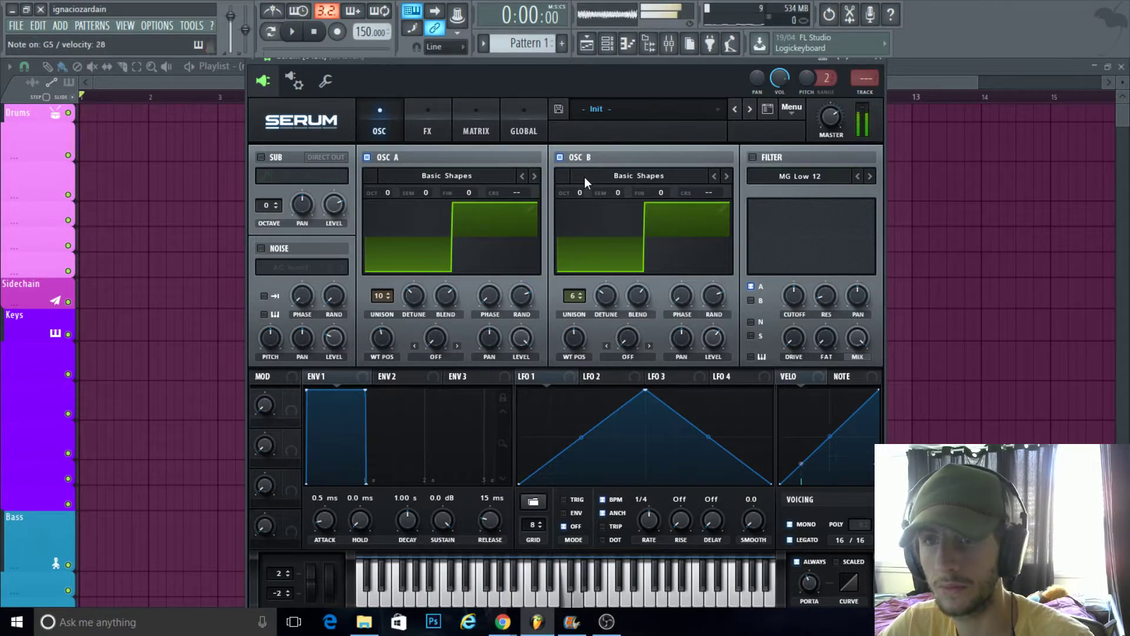
Step: Enable the filter and set its type to Formant-I from the Misc group
click(753, 158)
click(760, 176)
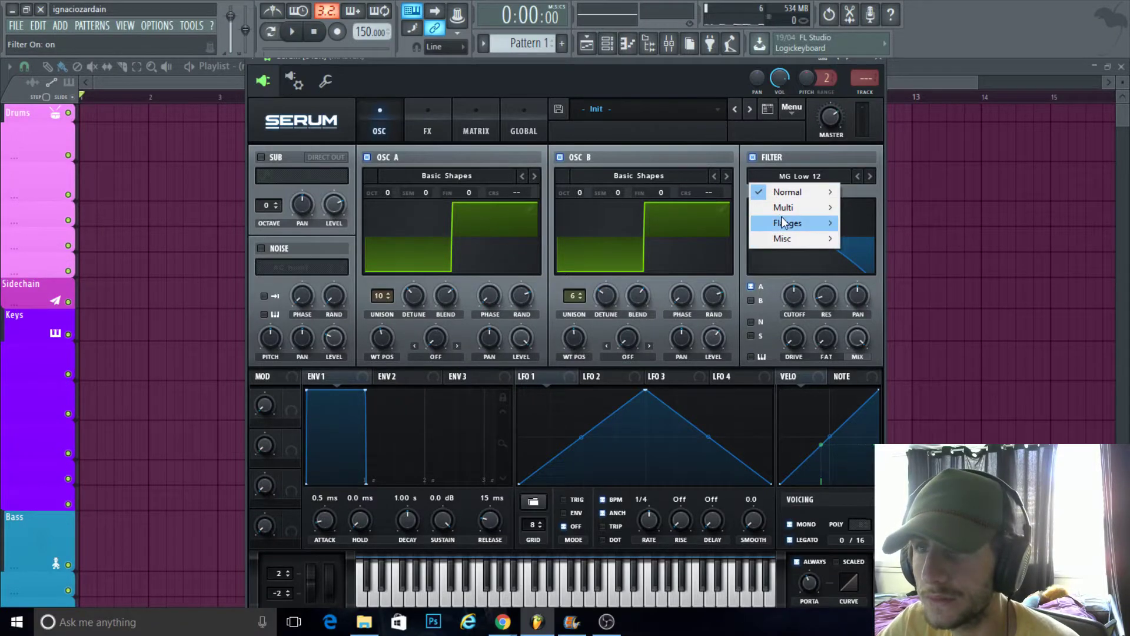
mouse_move(783, 212)
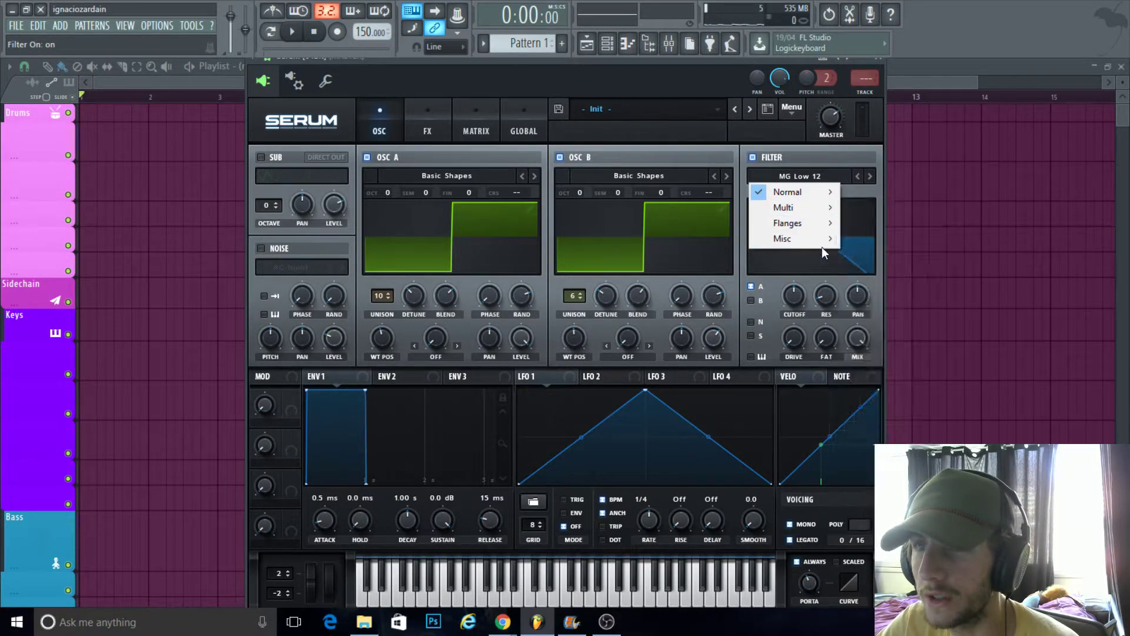
mouse_move(822, 241)
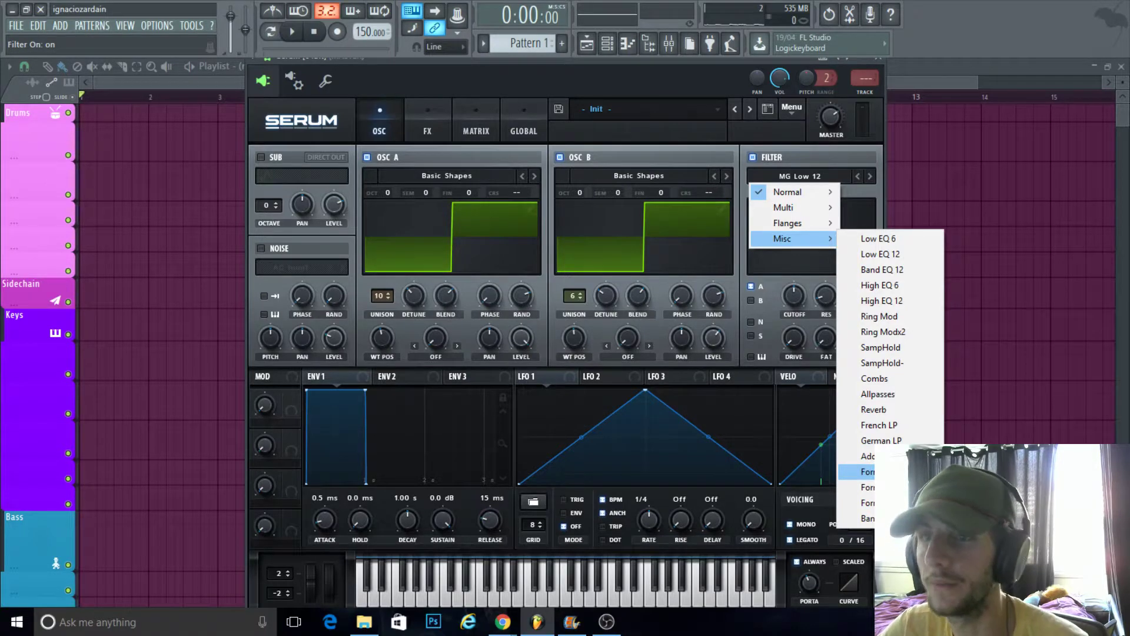
click(890, 471)
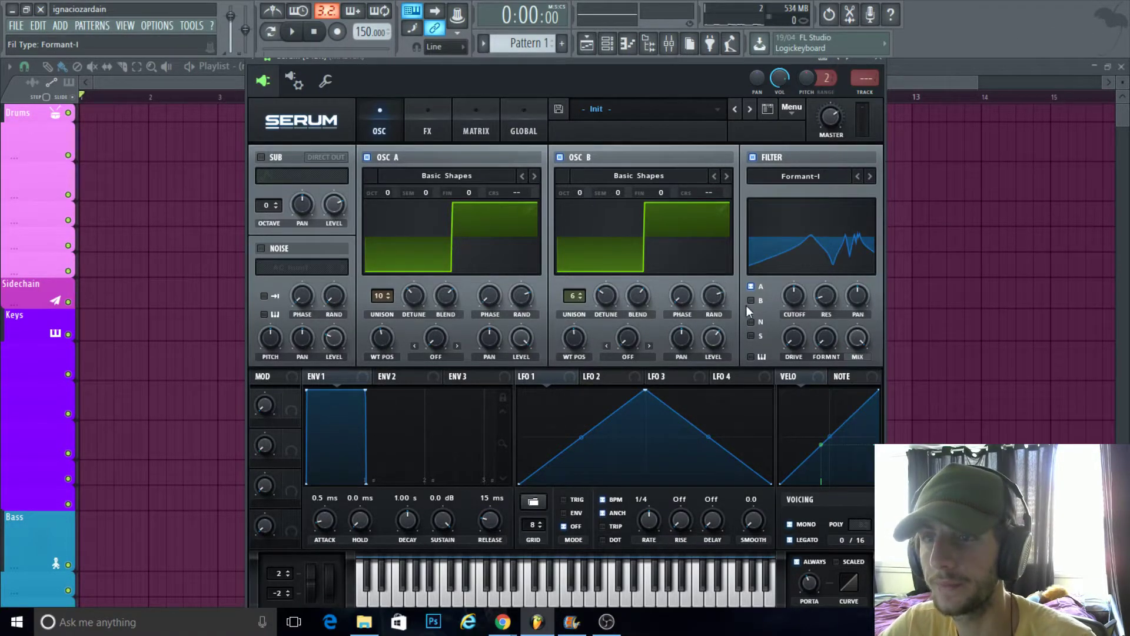
Step: Try the Formant-III filter on both oscillators, adjusting its cutoff and formant and setting its drive to 34%
click(868, 177)
click(868, 177)
drag(789, 293, 820, 251)
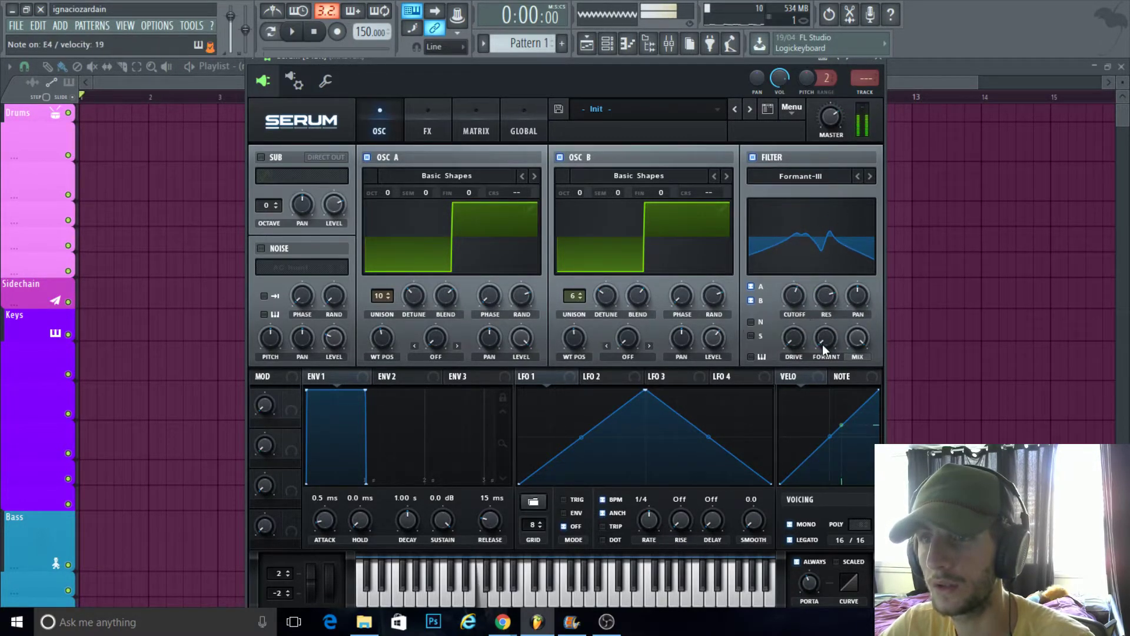
drag(823, 343, 795, 293)
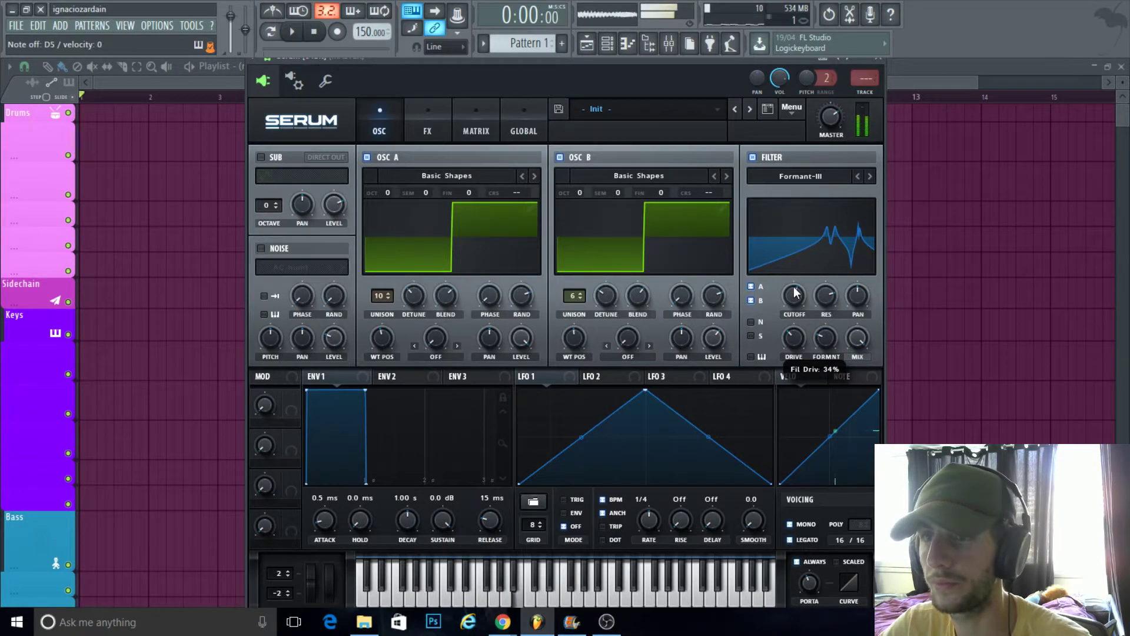
Step: Try the Phs 36+ filter type with an adjusted cutoff, and turn the filter off
click(761, 177)
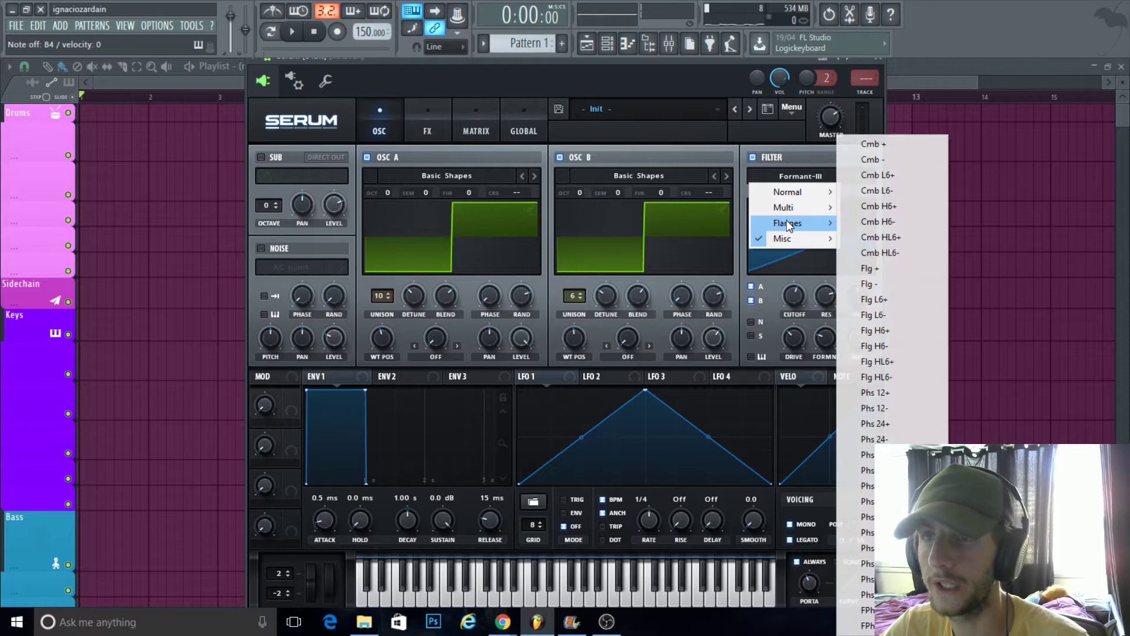
click(895, 454)
drag(794, 306, 790, 334)
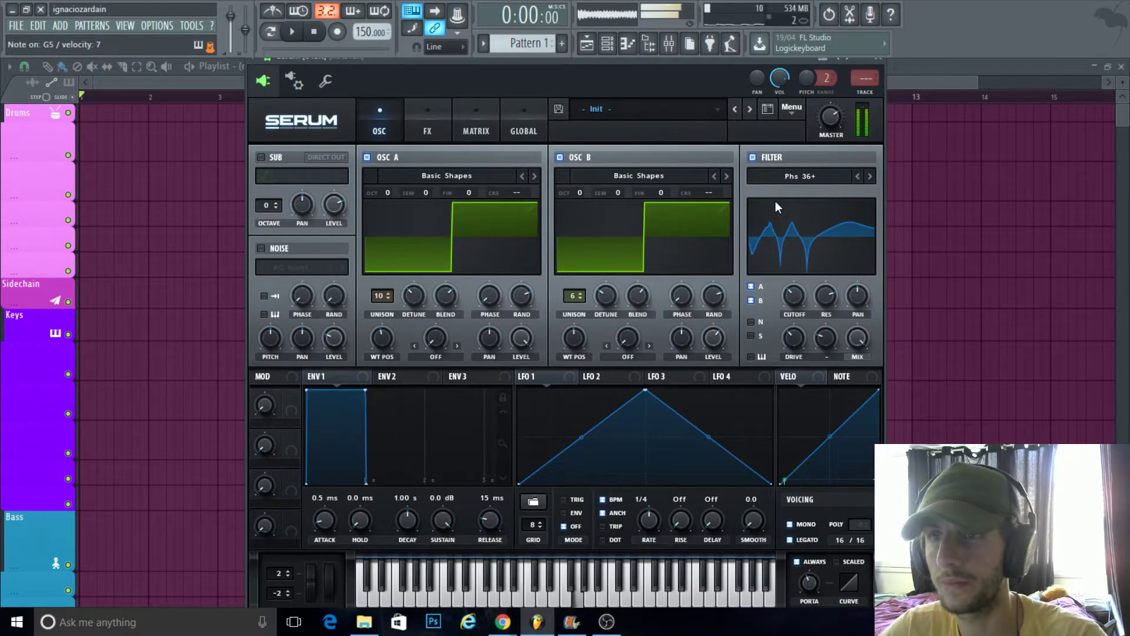
click(753, 157)
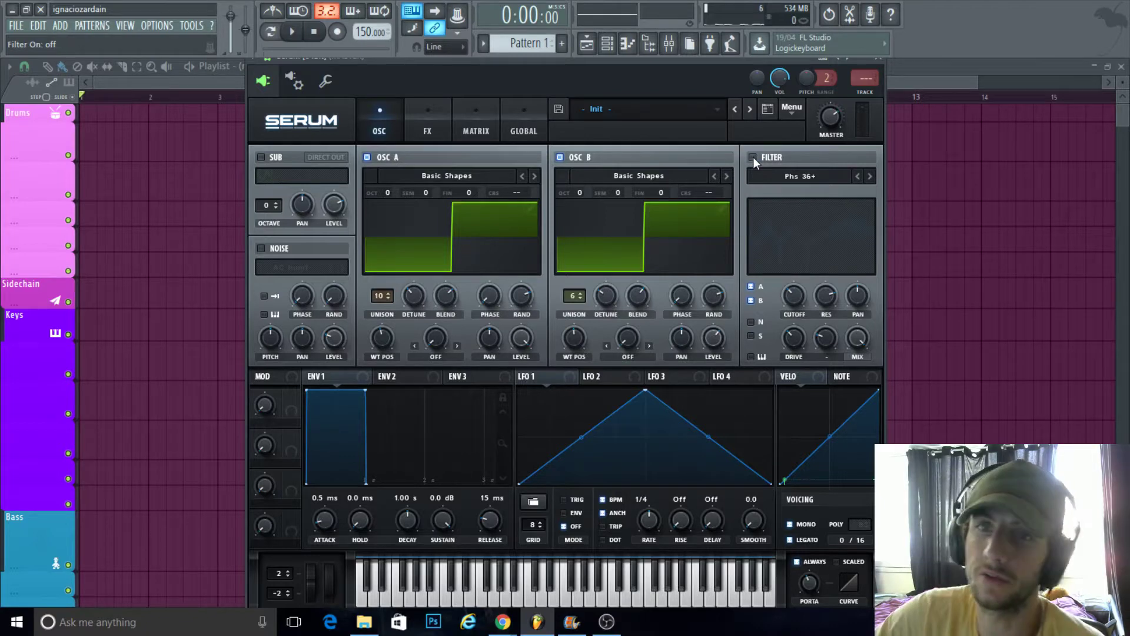
Step: Load the 46_FUZZ2 wavetable from the user Classic Synths collection in oscillator A, and disable oscillator B
click(493, 175)
mouse_move(448, 240)
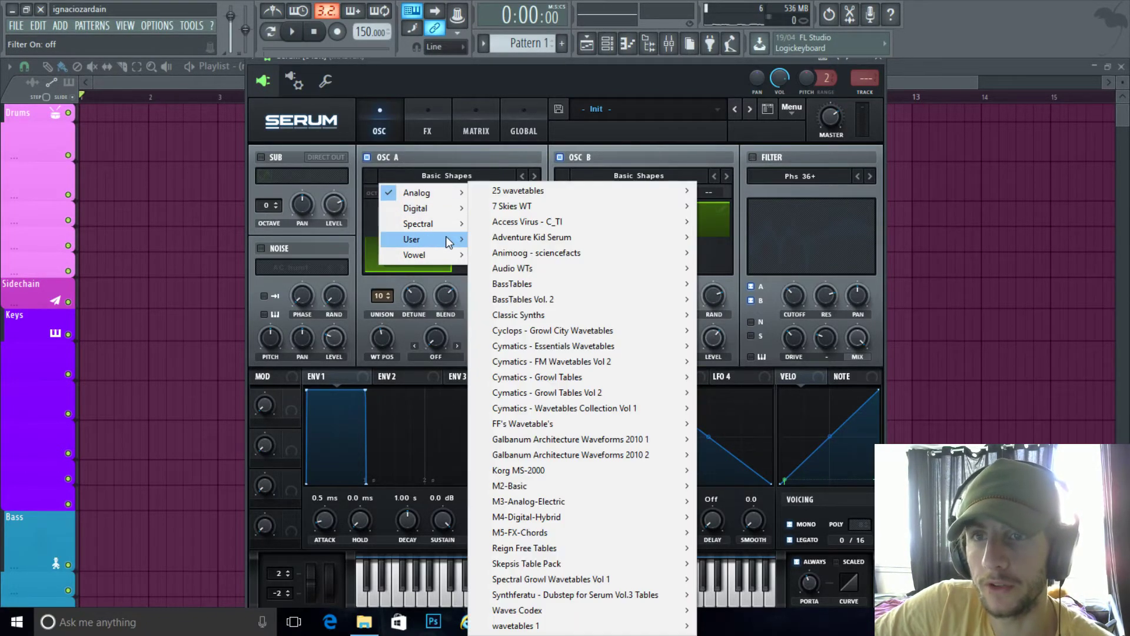
mouse_move(516, 317)
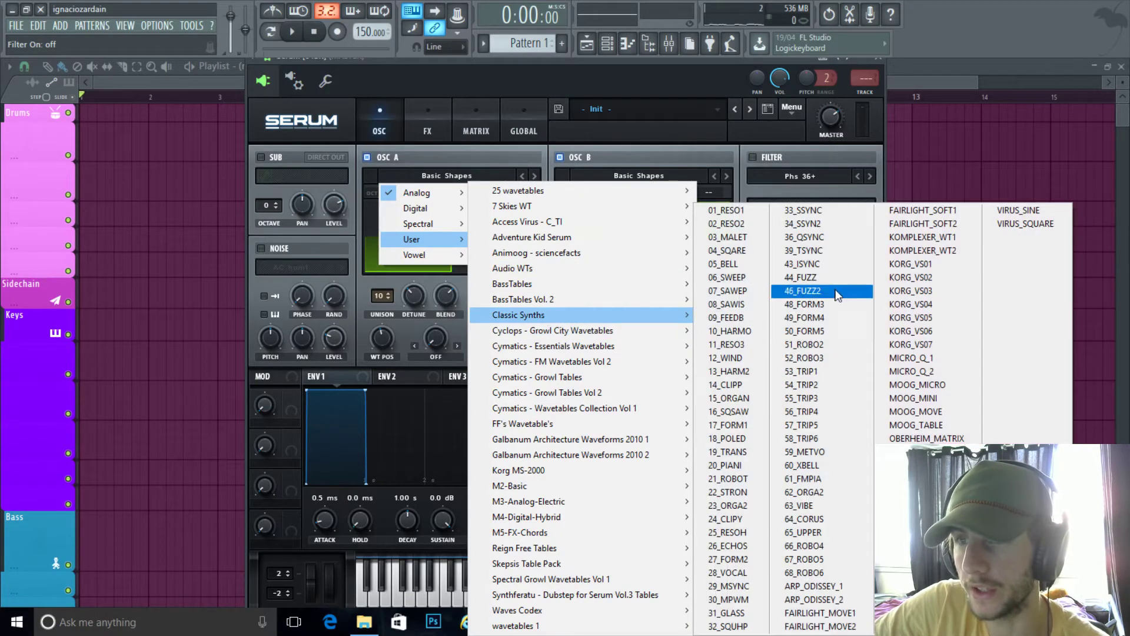
click(838, 295)
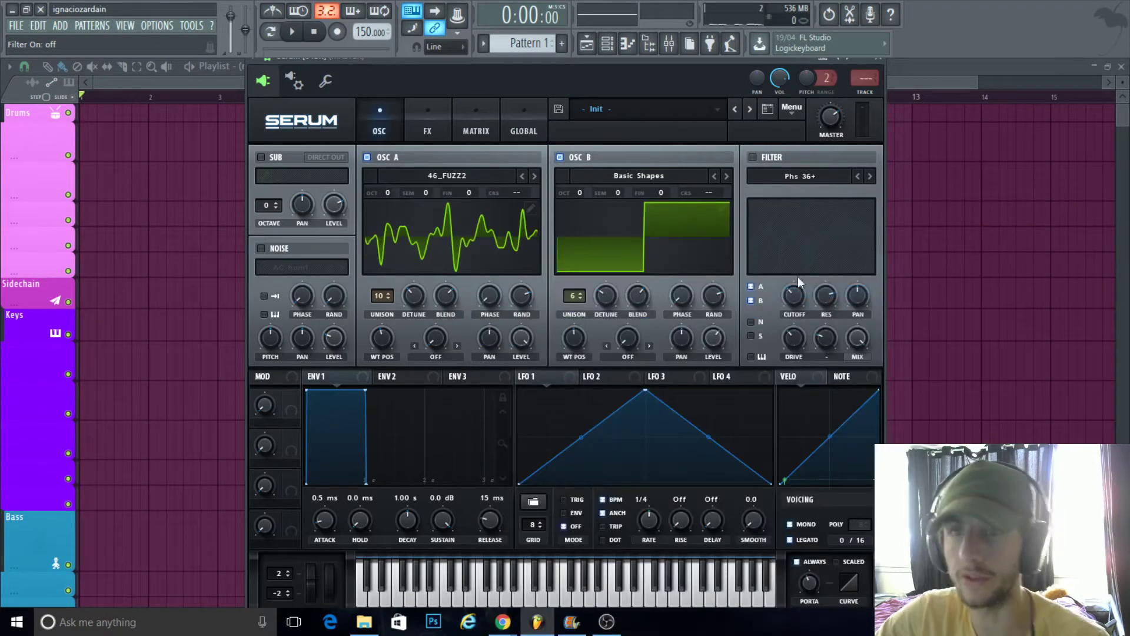
click(560, 158)
Step: Audition the wavetables following 46_FUZZ2 in oscillator A, advancing one by one to 58_TRIP6
click(535, 176)
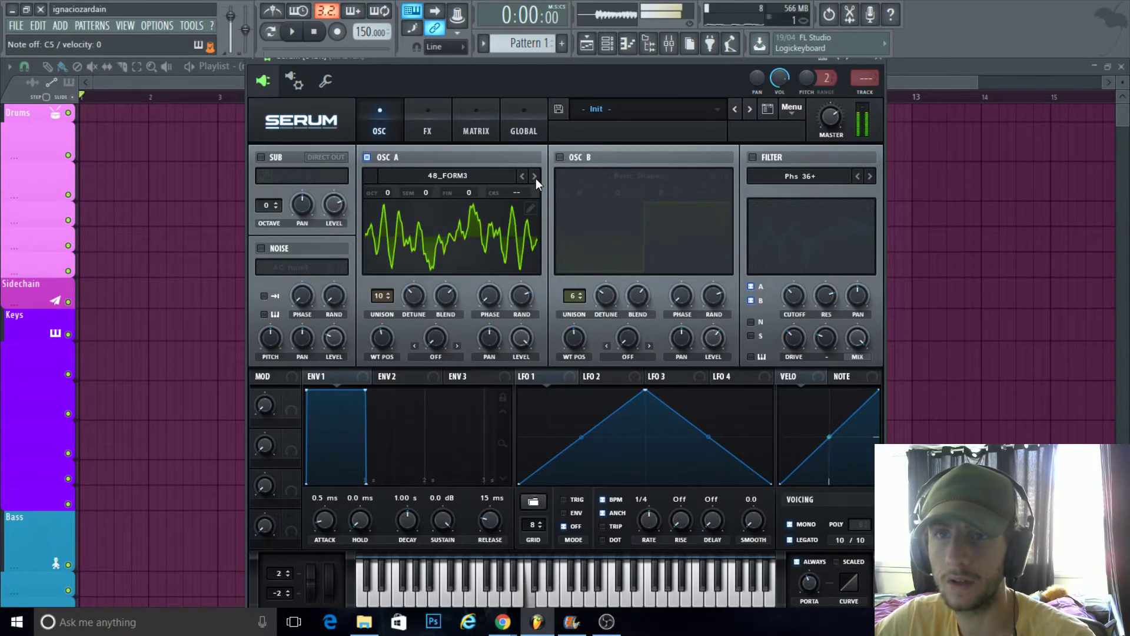
click(534, 176)
click(535, 176)
click(534, 176)
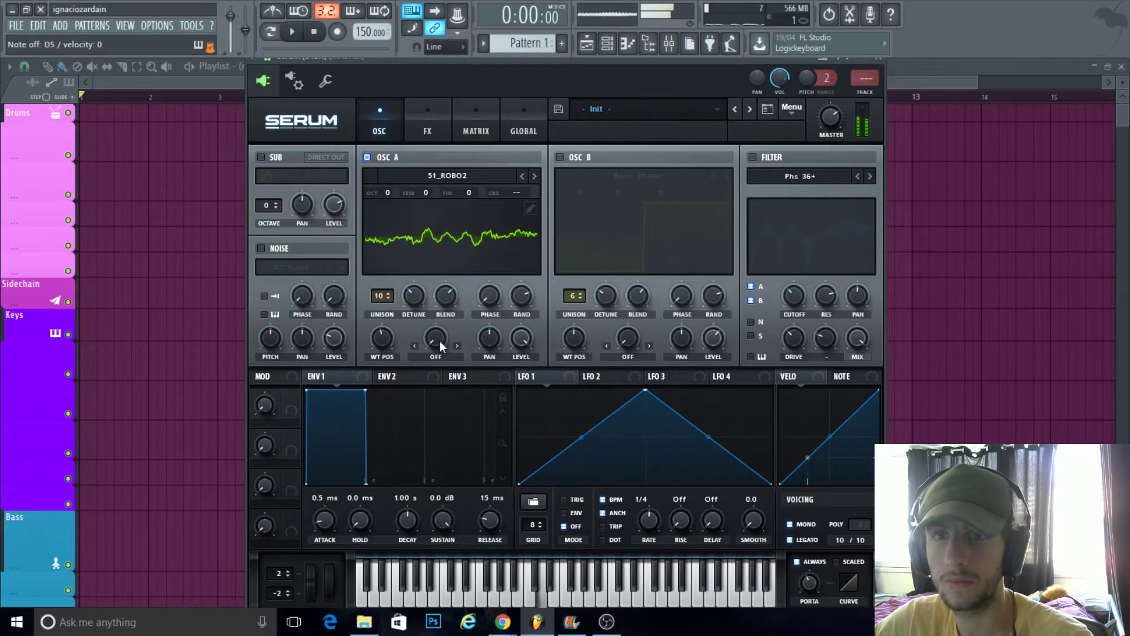
click(535, 176)
click(534, 177)
click(534, 177)
click(535, 177)
click(534, 176)
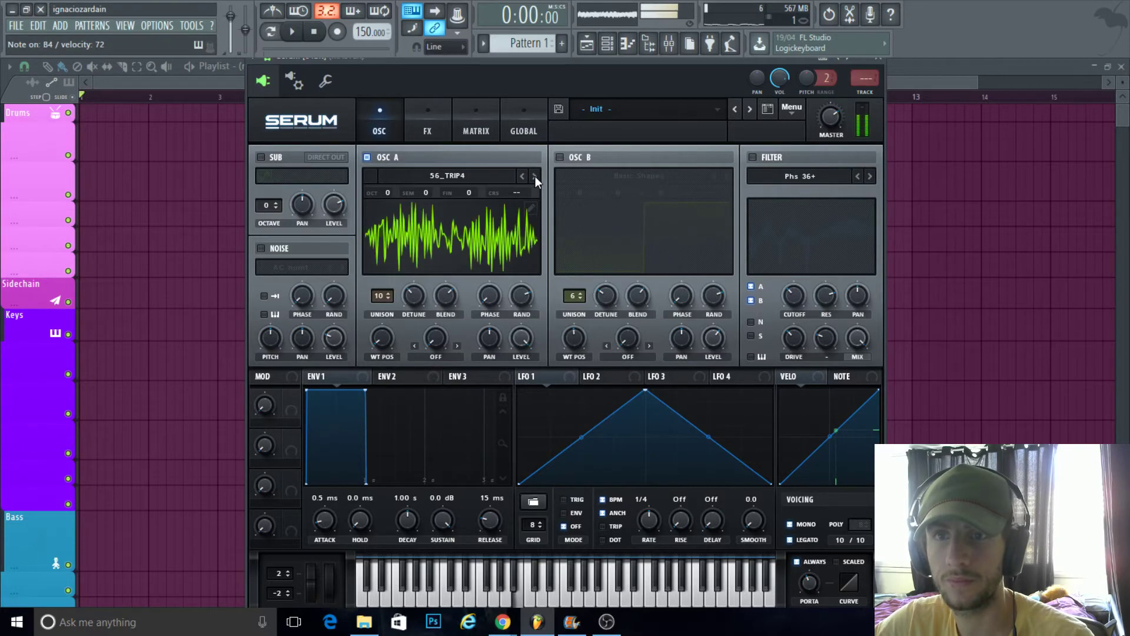
click(535, 175)
click(536, 176)
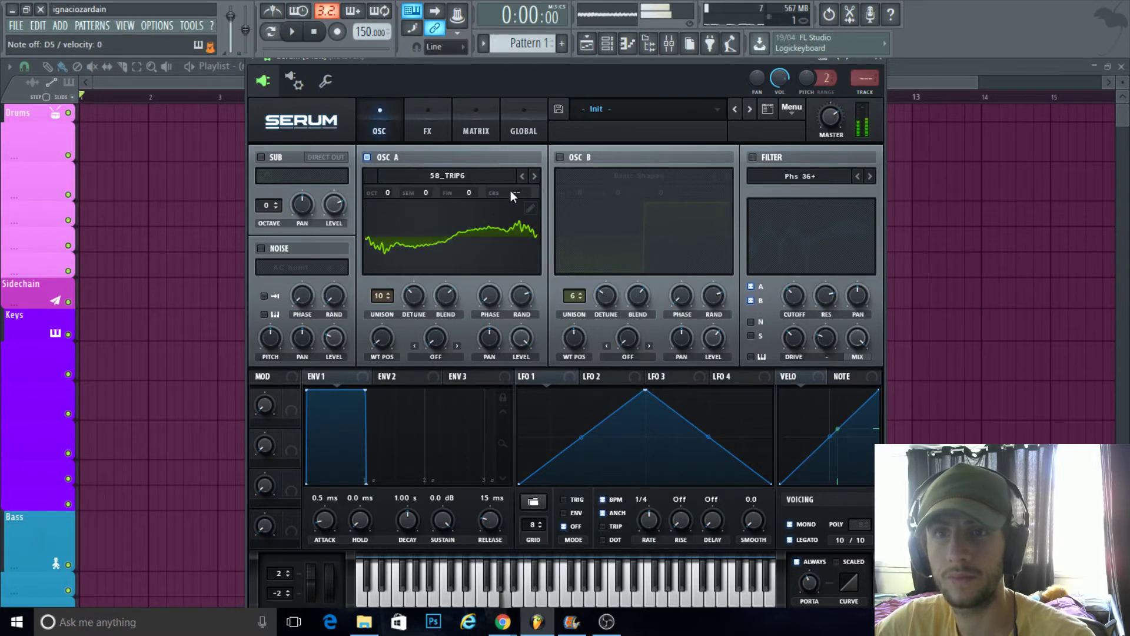
Step: Lower oscillator A's octave to -1 and advance through its wavetables to 64_CORUS
scroll(389, 190, down, 1)
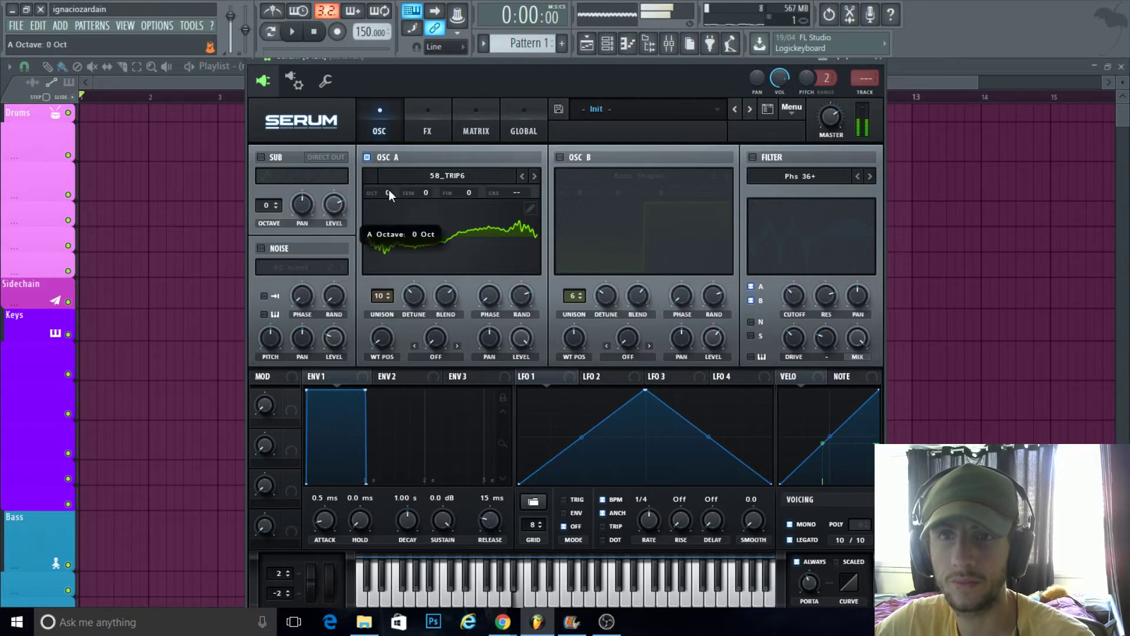
click(538, 176)
click(538, 178)
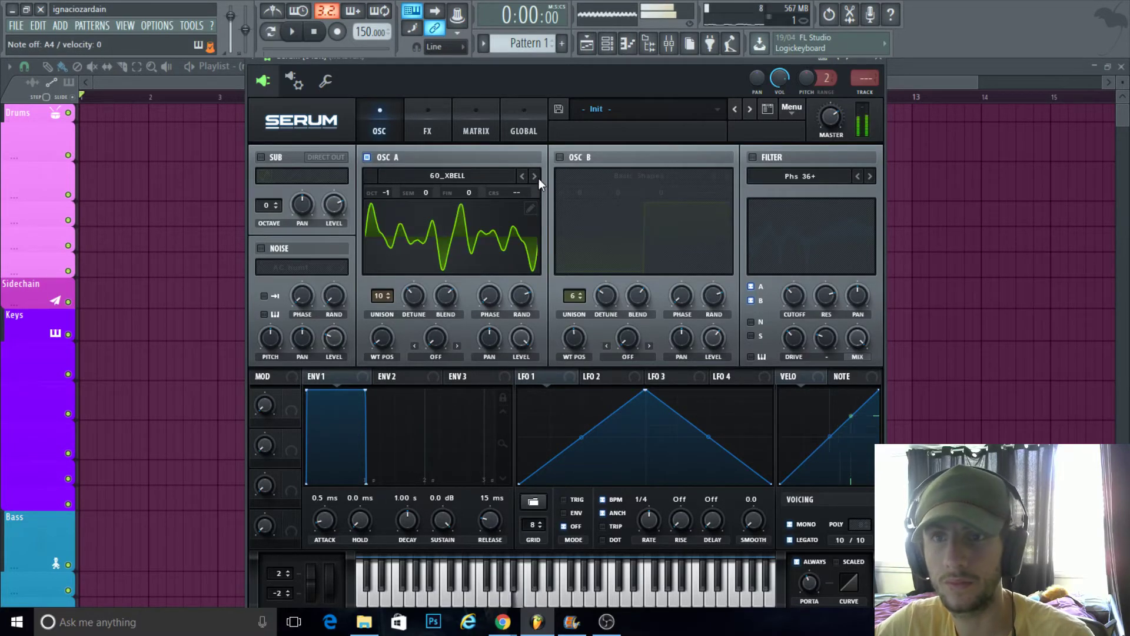
click(538, 175)
click(536, 176)
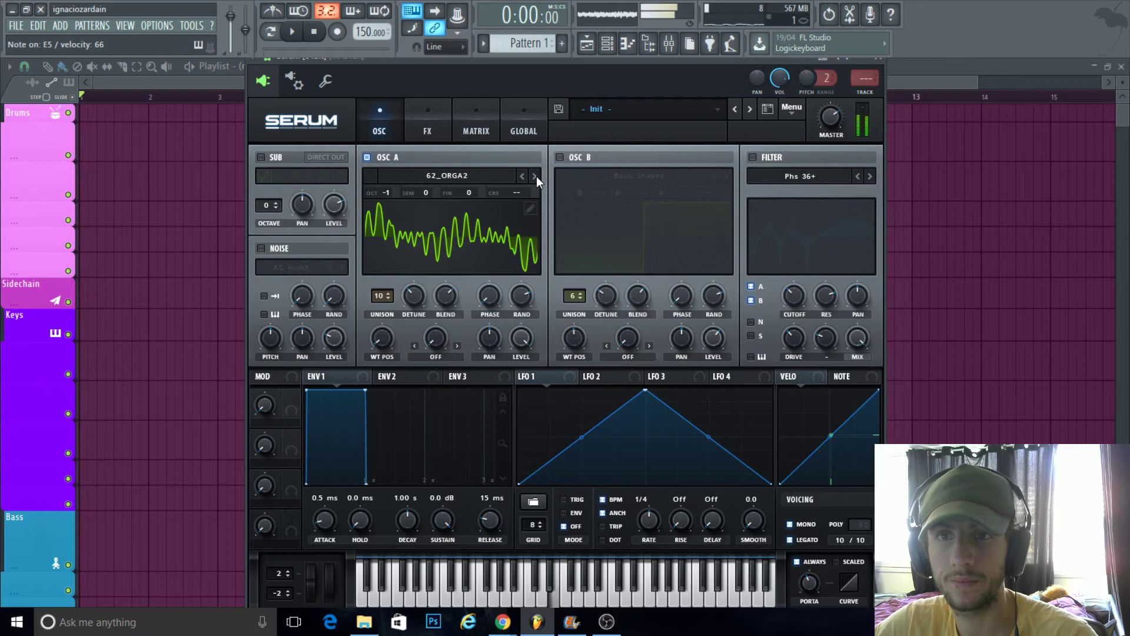
click(536, 176)
click(536, 177)
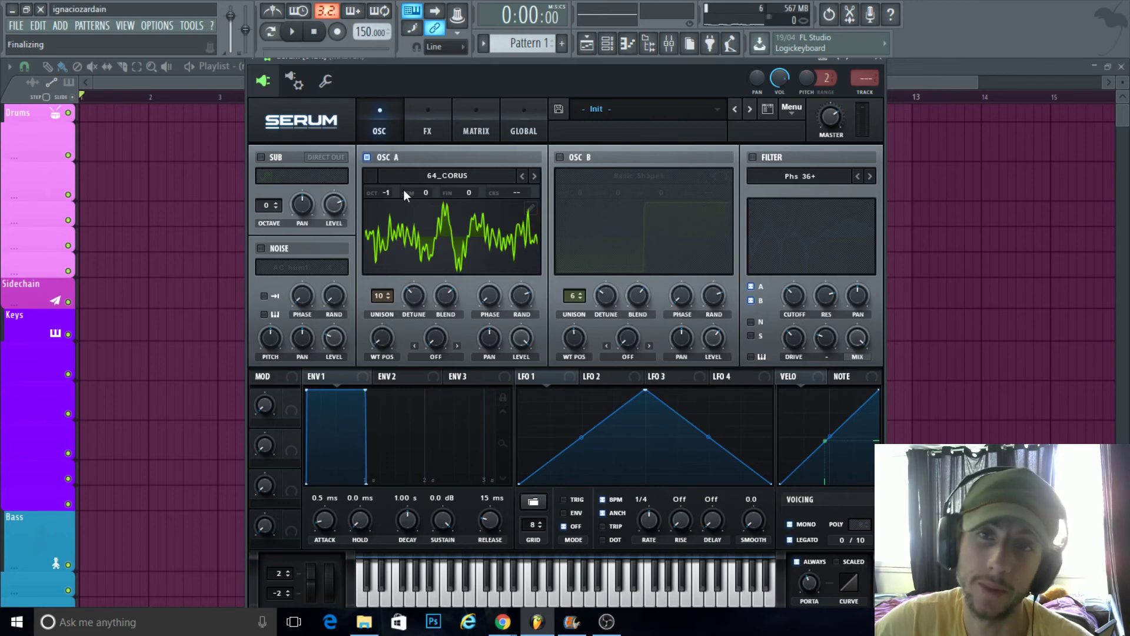
click(607, 622)
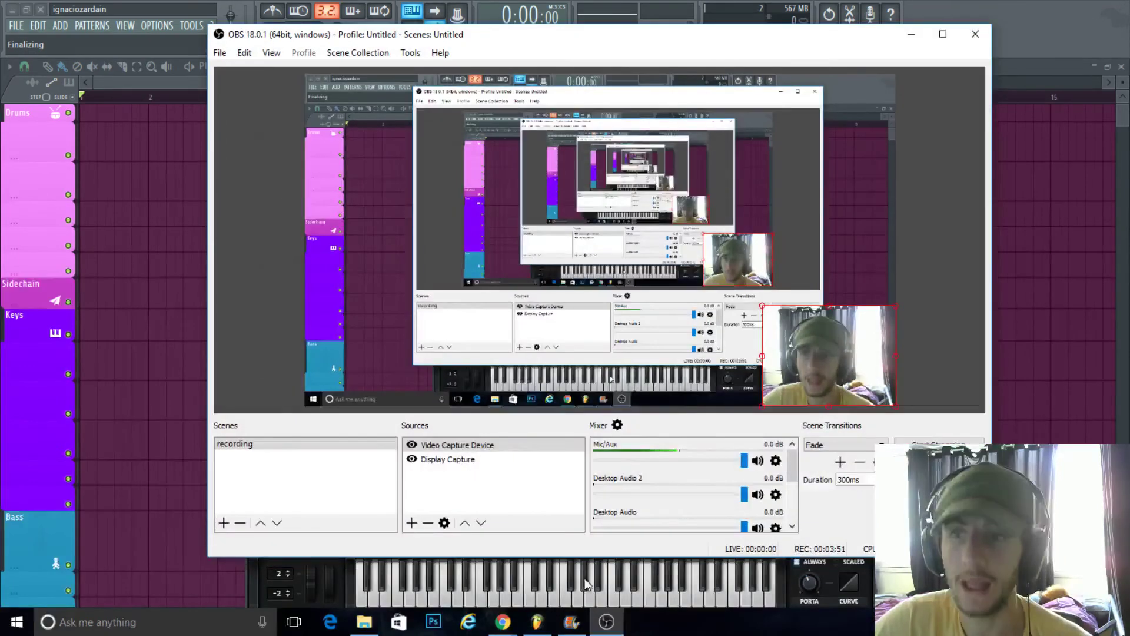